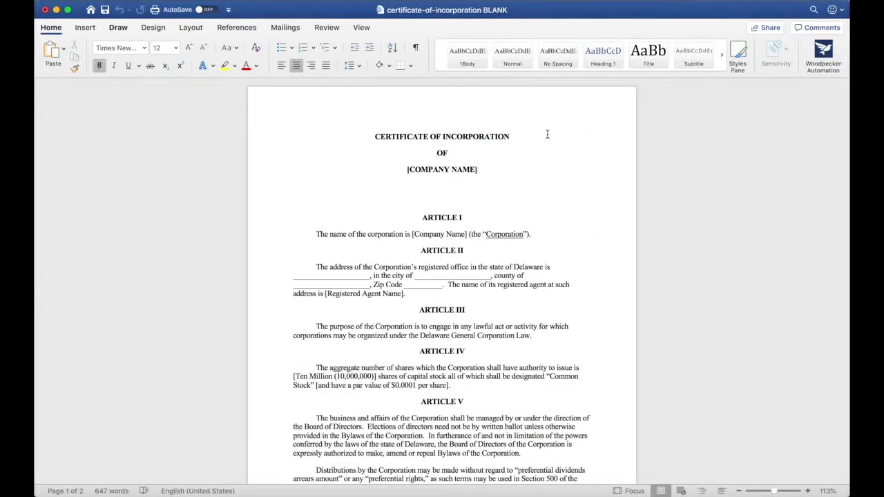
# - Start the Woodpecker Automation add-in, widen its pane, and create a single line text field named Company Name
pyautogui.click(824, 56)
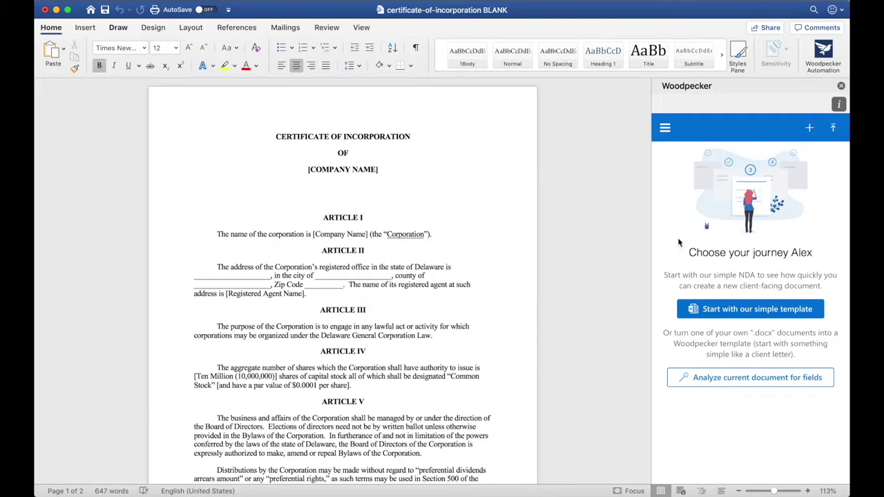
pyautogui.moveTo(648, 224); pyautogui.dragTo(611, 223)
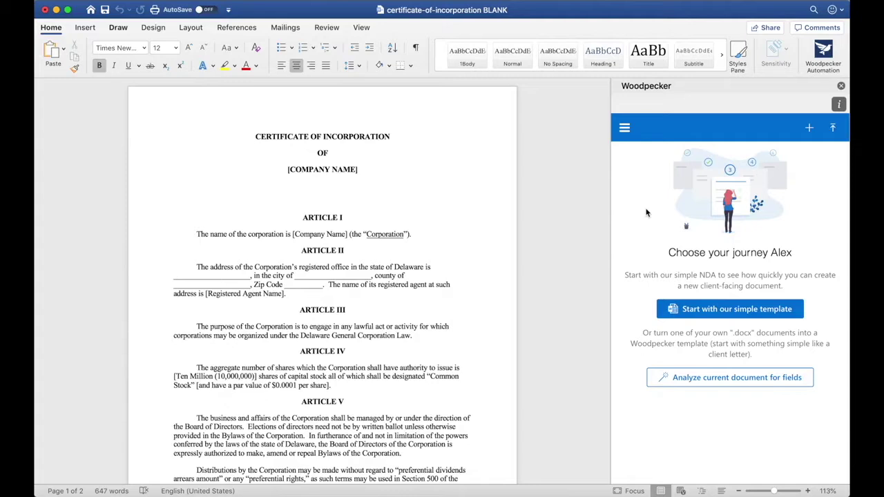
pyautogui.click(809, 128)
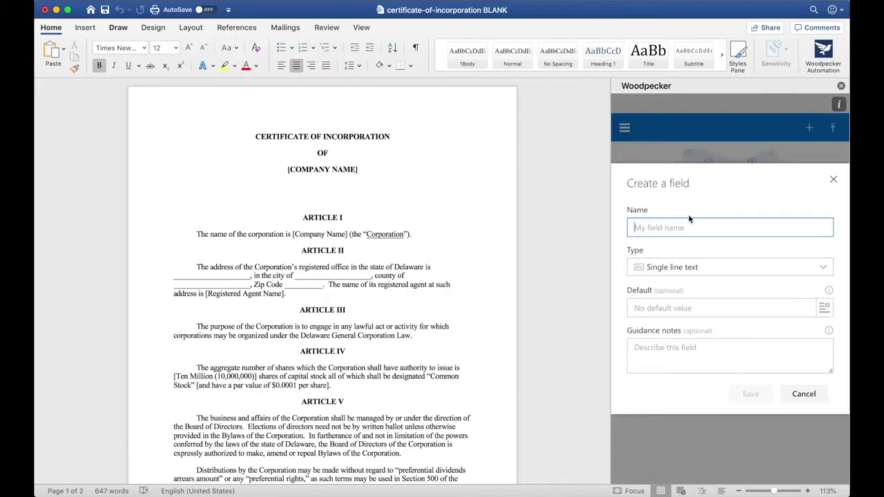
pyautogui.write('Compan')
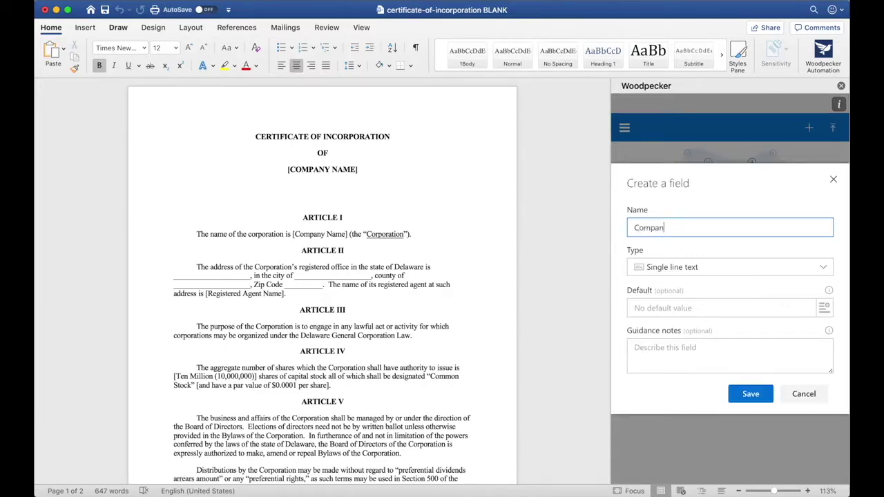
pyautogui.write('y Name')
pyautogui.click(743, 399)
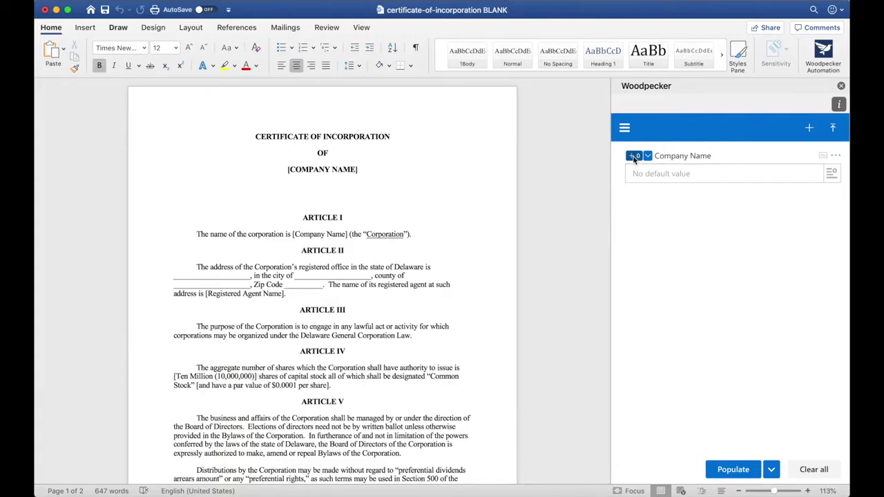
# - Insert the Company Name field over the [COMPANY NAME] placeholder in the document title
pyautogui.moveTo(634, 159)
pyautogui.moveTo(289, 169); pyautogui.dragTo(358, 169)
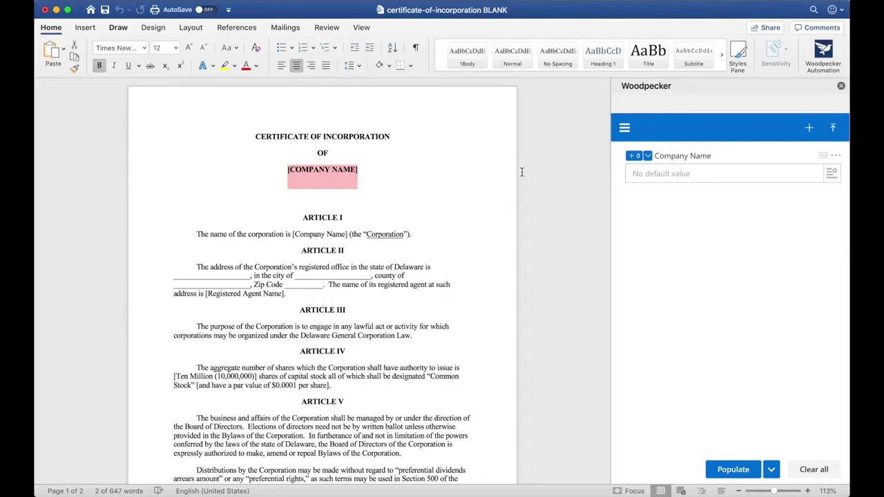
pyautogui.click(634, 158)
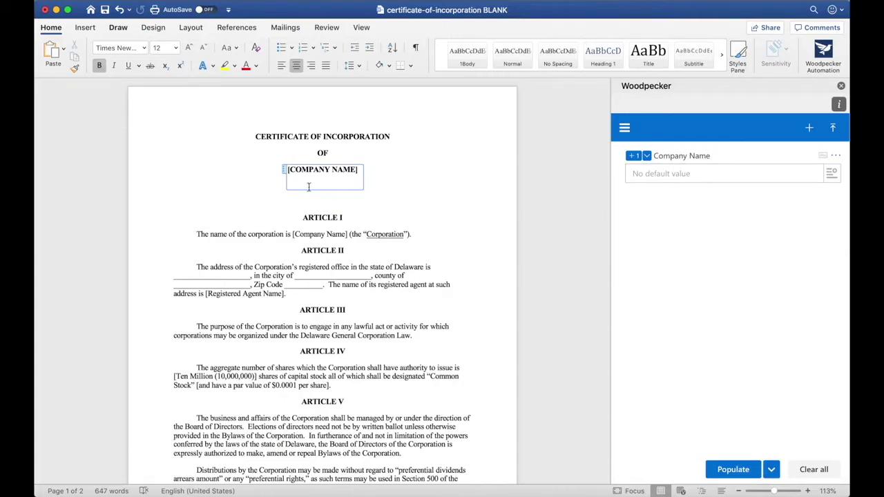
# - Set the Company Name value to ACME Corp. and populate the document with it
pyautogui.click(680, 174)
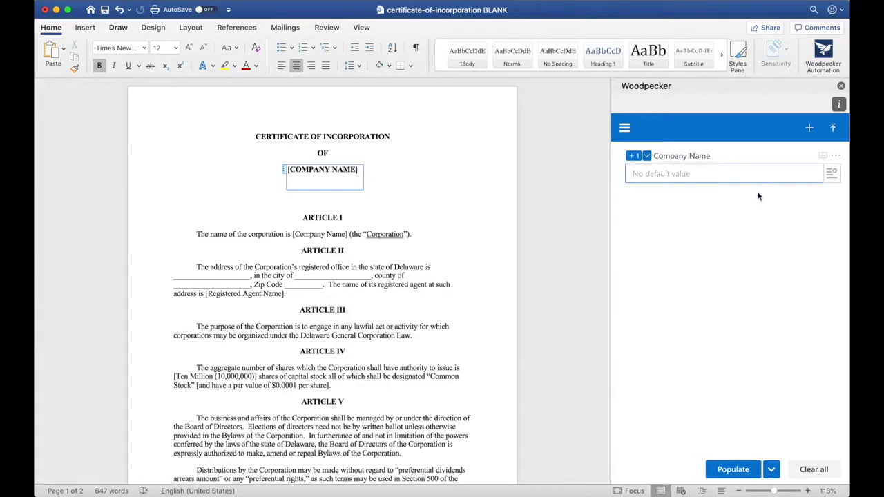
pyautogui.write('ACME Corp.')
pyautogui.click(733, 469)
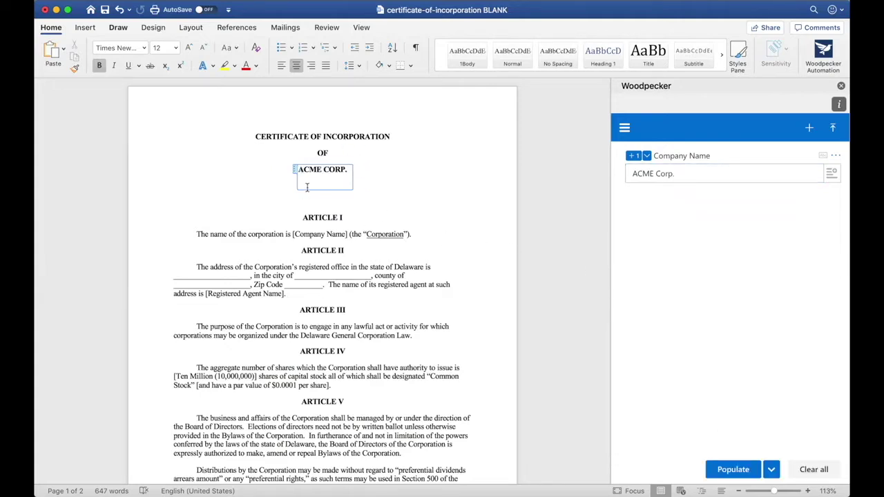
pyautogui.click(374, 203)
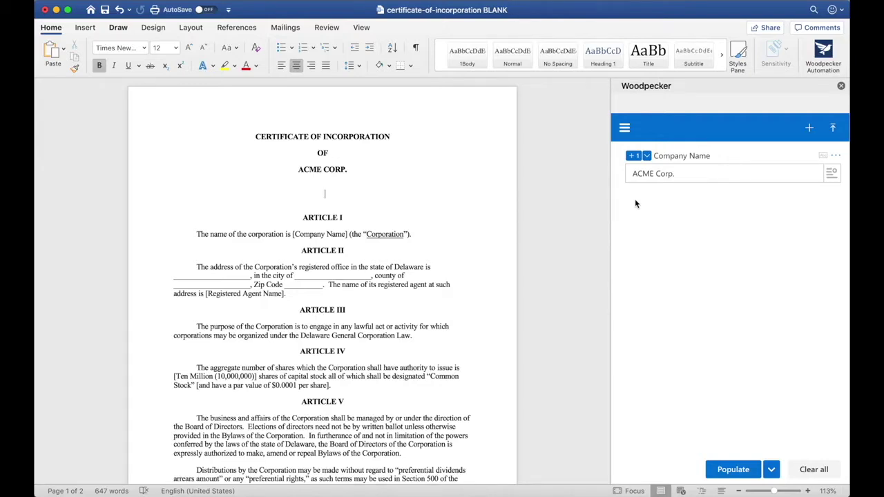
# - Bulk insert the Company Name field at every whole-word occurrence of [Company Name] in the document
pyautogui.click(648, 157)
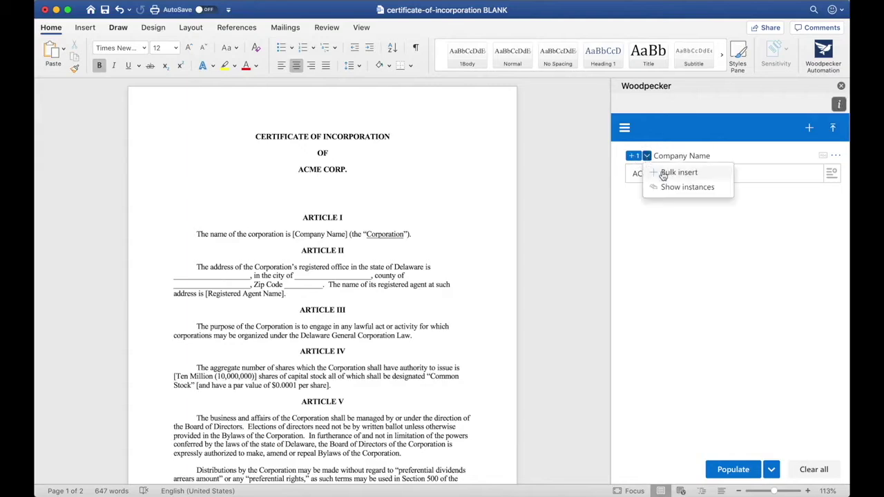
pyautogui.click(663, 174)
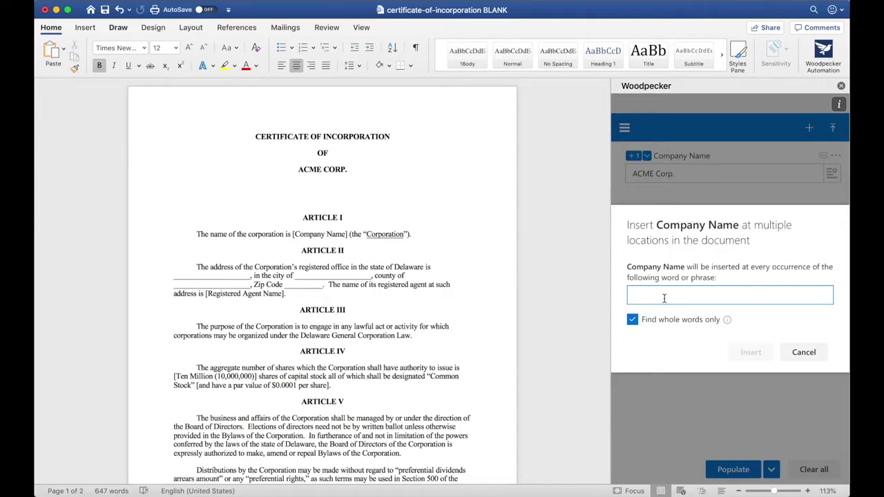
pyautogui.write('[Compan')
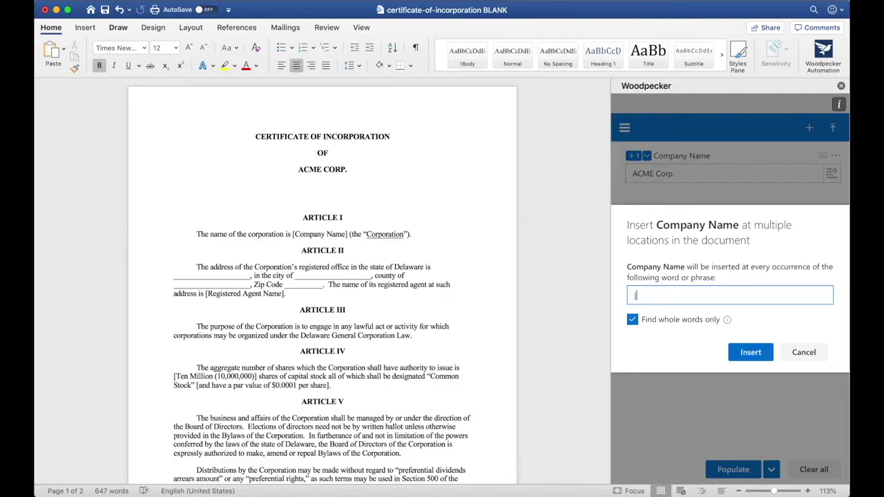
pyautogui.press('BackSpace')
pyautogui.press('BackSpace')
pyautogui.press('BackSpace')
pyautogui.write('pany Nam')
pyautogui.click(742, 355)
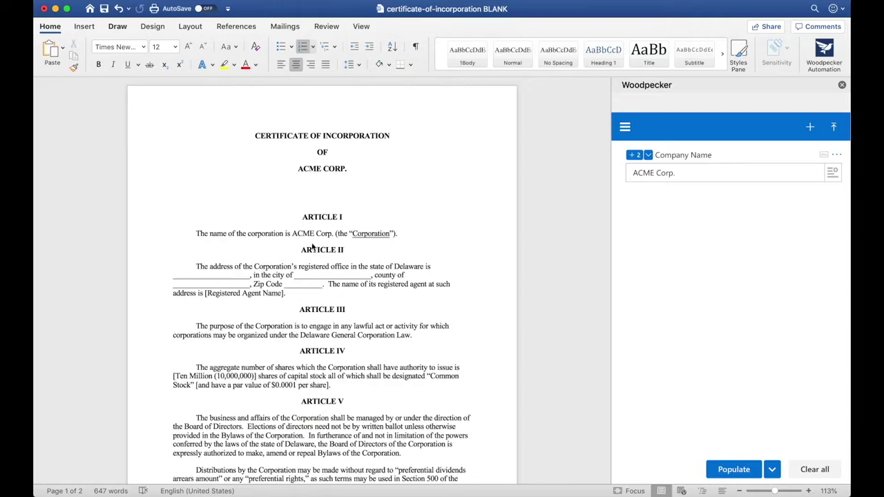
# - Create a single line text field named Company Address and insert it over the first address blank in Article II
pyautogui.click(811, 129)
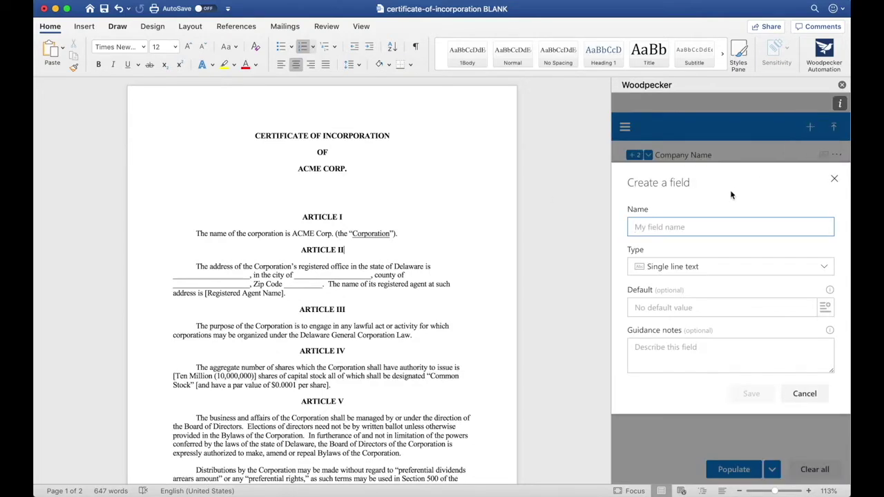
pyautogui.write('Company Address')
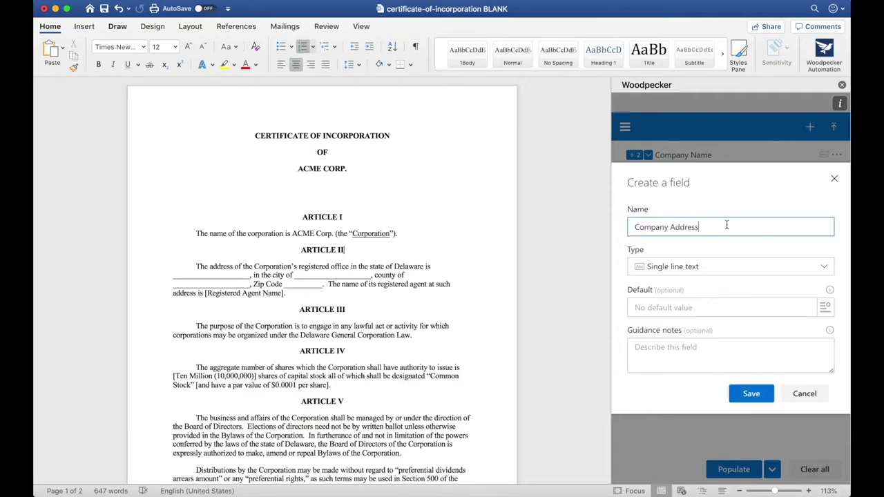
pyautogui.click(737, 395)
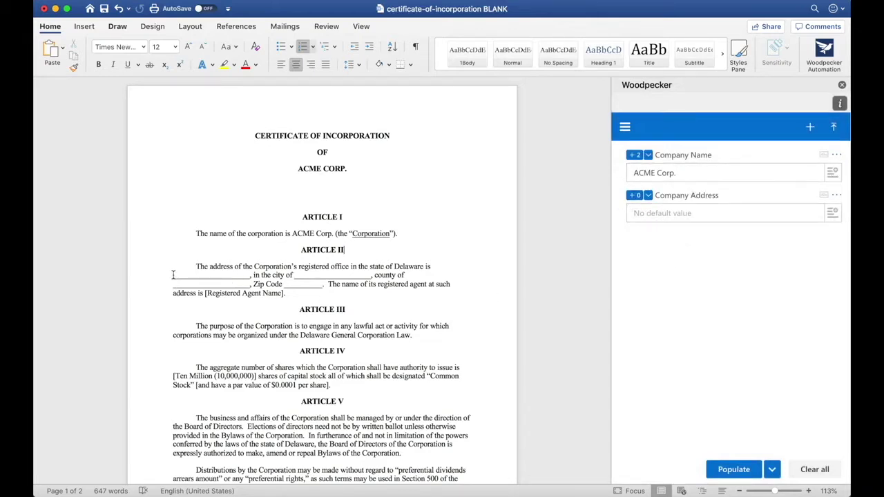
pyautogui.moveTo(173, 275); pyautogui.dragTo(250, 277)
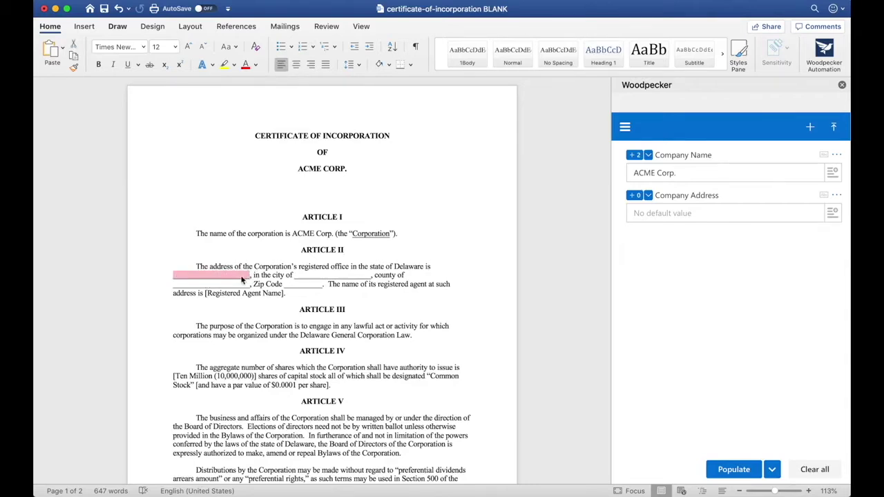
pyautogui.click(634, 195)
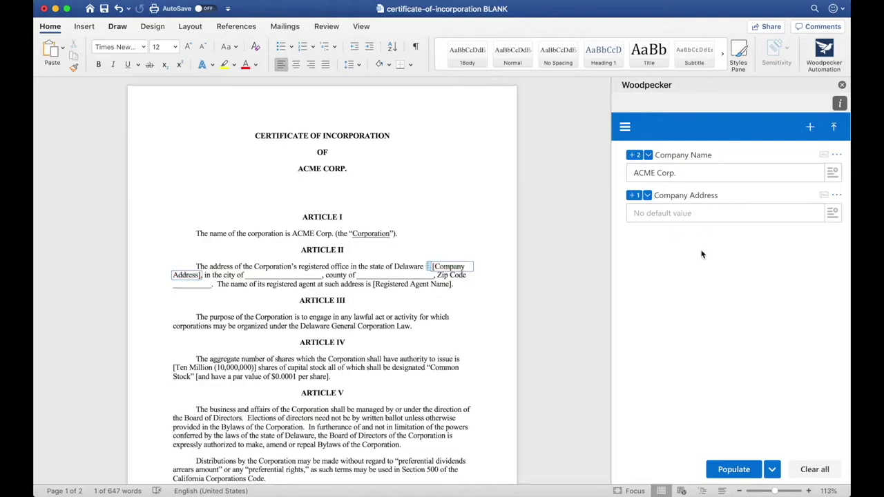
# - Create a Company City text field and insert it over the blank after "in the city of" in Article II
pyautogui.click(810, 126)
pyautogui.write('Comp')
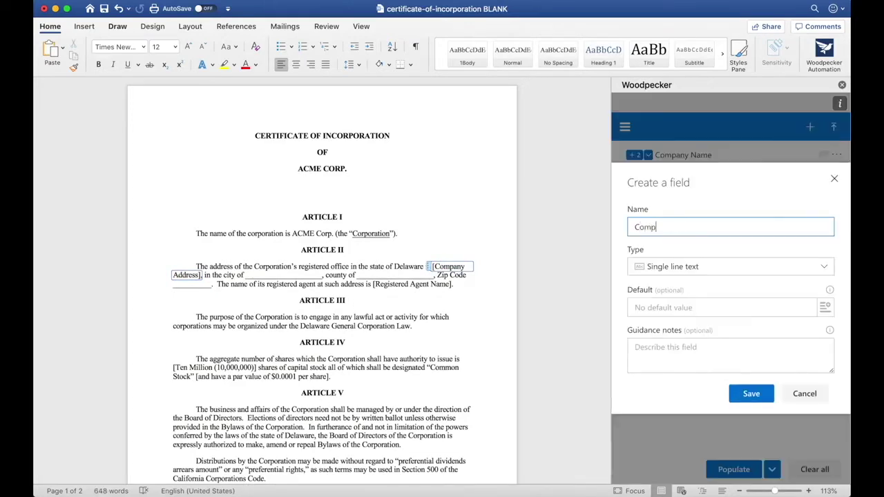
pyautogui.write('any City')
pyautogui.click(748, 399)
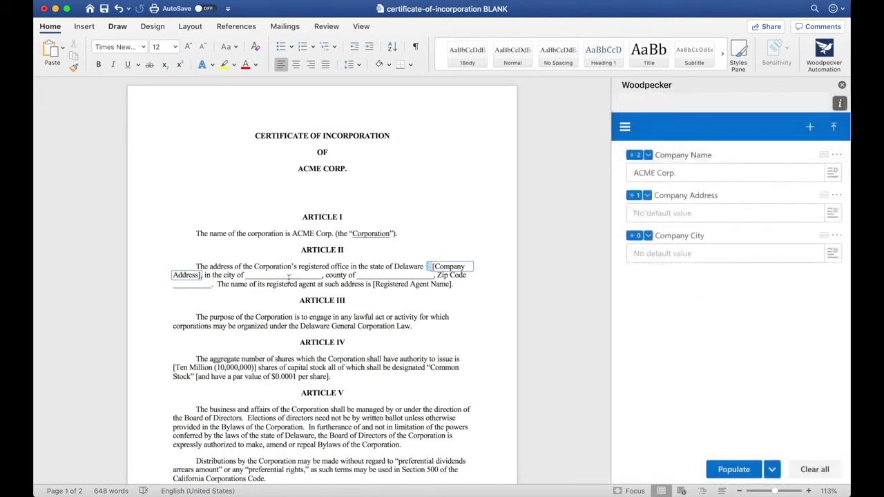
pyautogui.click(255, 275)
pyautogui.moveTo(255, 275); pyautogui.dragTo(322, 280)
pyautogui.click(634, 236)
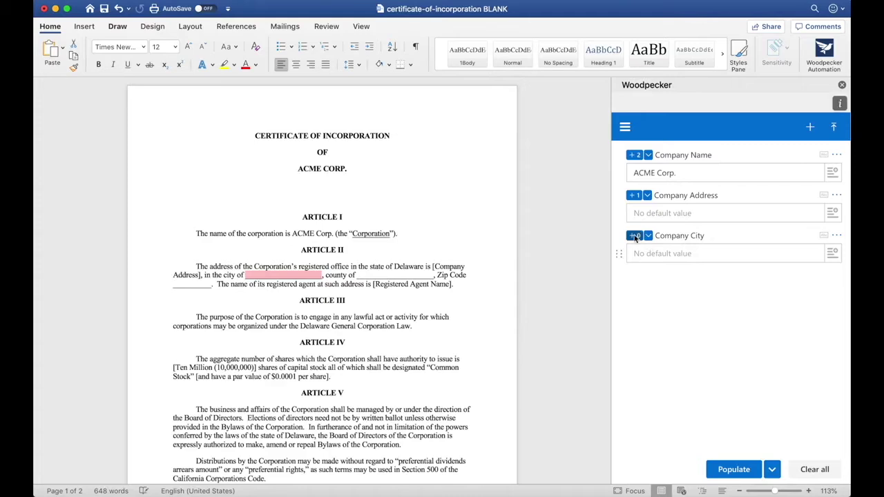
# - Create a Company County text field and insert it over the blank after "county of" in Article II
pyautogui.click(810, 126)
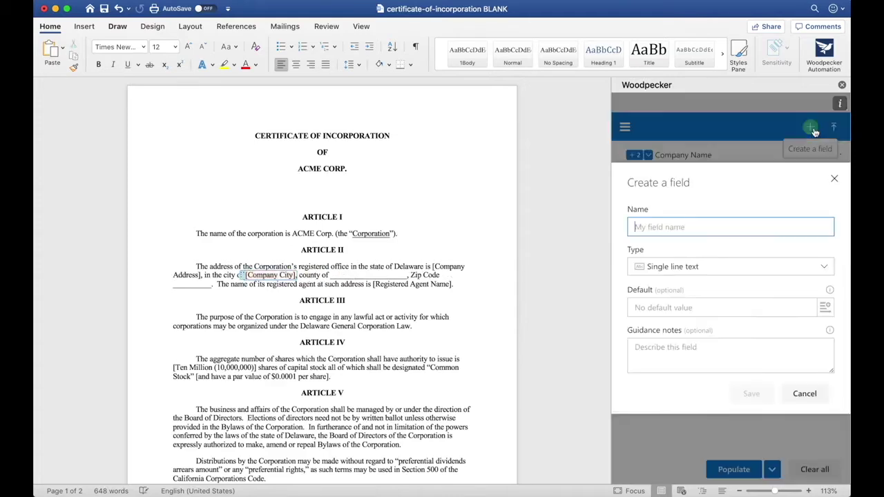
pyautogui.write('Company Cuon')
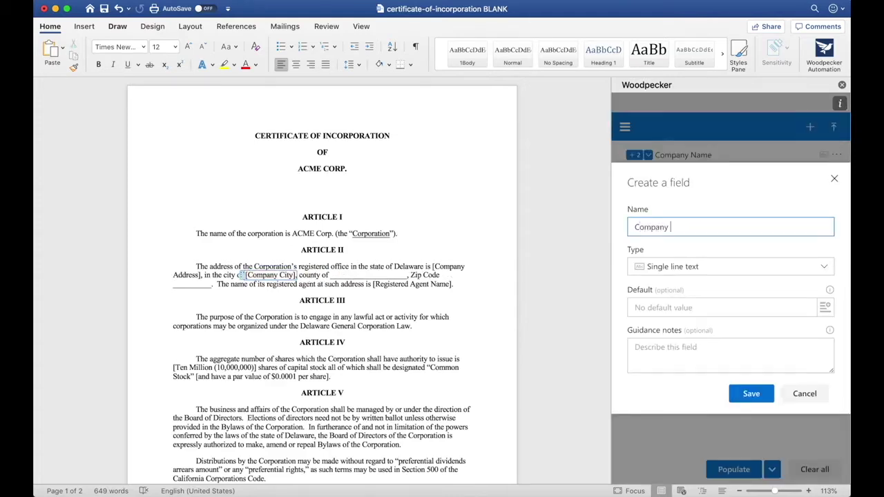
pyautogui.press('BackSpace')
pyautogui.press('BackSpace')
pyautogui.press('BackSpace')
pyautogui.write('ounty')
pyautogui.click(751, 394)
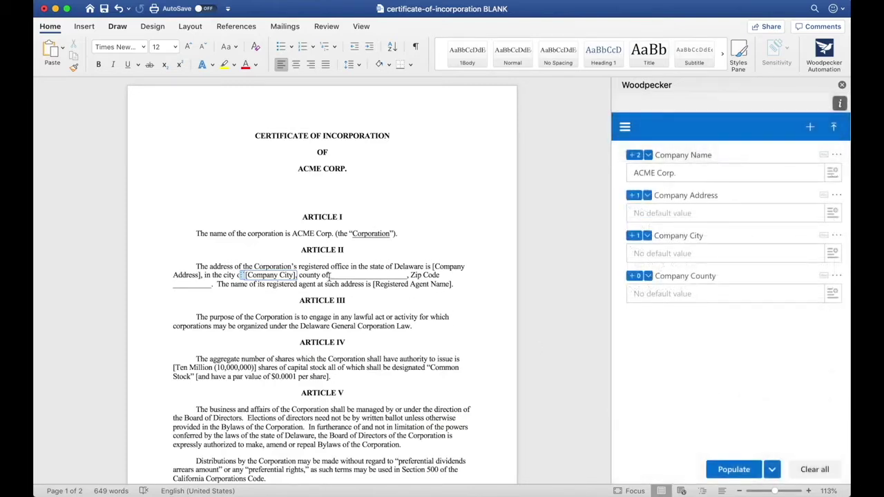
pyautogui.moveTo(330, 276); pyautogui.dragTo(408, 276)
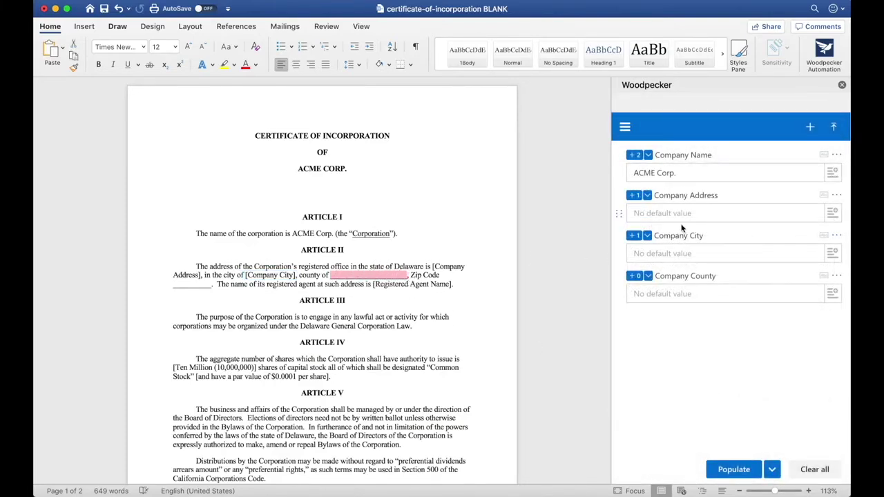
pyautogui.click(636, 277)
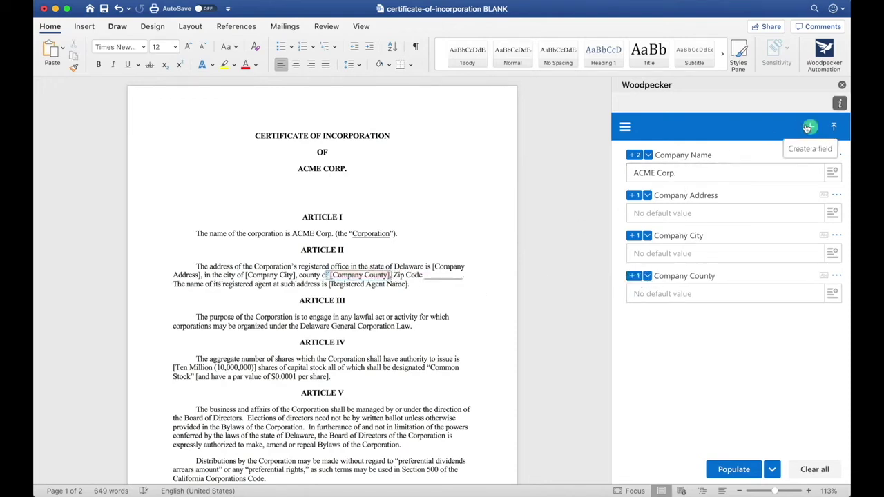
# - Create a Company Zip Code text field and insert it over the blank after "Zip Code" in Article II
pyautogui.click(811, 128)
pyautogui.write('Company Zi')
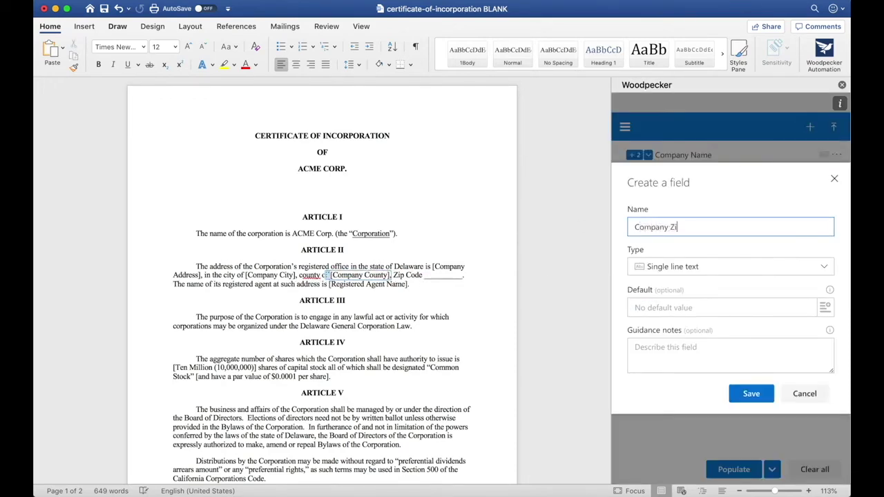
pyautogui.write('p code')
pyautogui.press('BackSpace')
pyautogui.press('BackSpace')
pyautogui.press('BackSpace')
pyautogui.press('BackSpace')
pyautogui.write('Code')
pyautogui.click(749, 394)
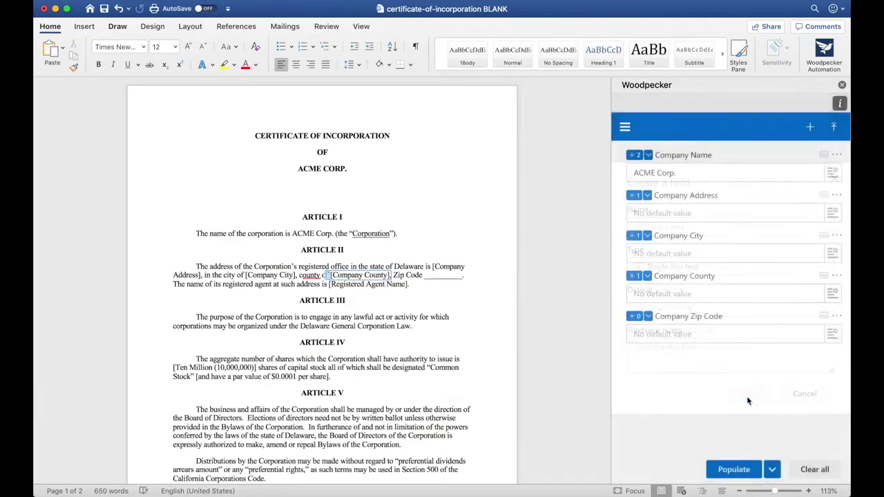
pyautogui.doubleClick(452, 276)
pyautogui.moveTo(467, 276); pyautogui.dragTo(426, 276)
pyautogui.click(633, 316)
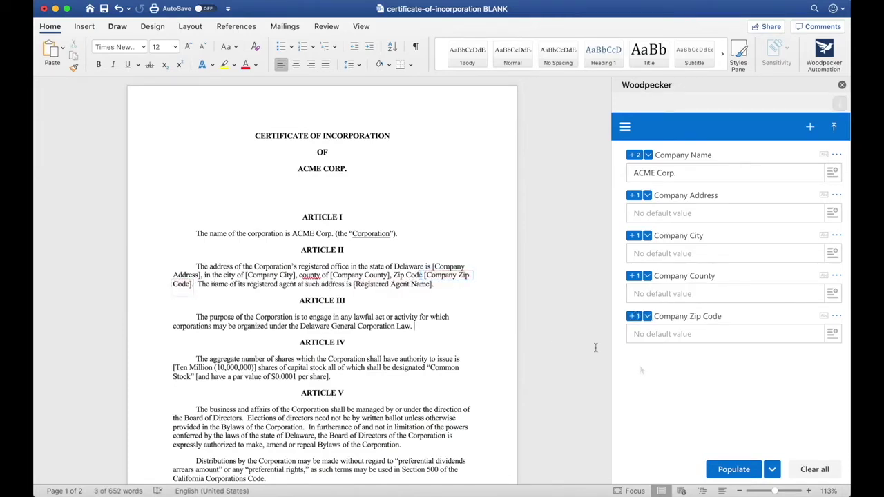
# - Create a single line text field named Registered Agent Name for the placeholder at the end of Article II
pyautogui.moveTo(355, 284); pyautogui.dragTo(454, 293)
pyautogui.click(453, 294)
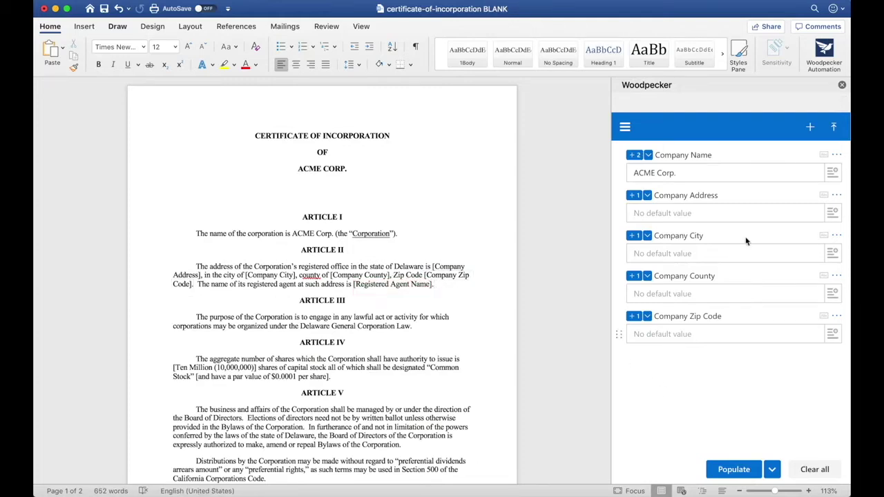
pyautogui.click(810, 128)
pyautogui.write('Re')
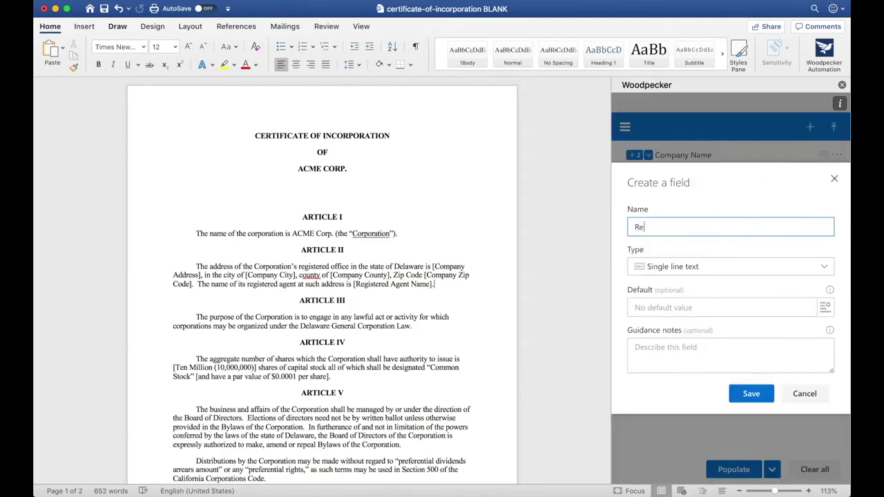
pyautogui.write('gistered')
pyautogui.press('BackSpace')
pyautogui.press('BackSpace')
pyautogui.write('ed Agent Name')
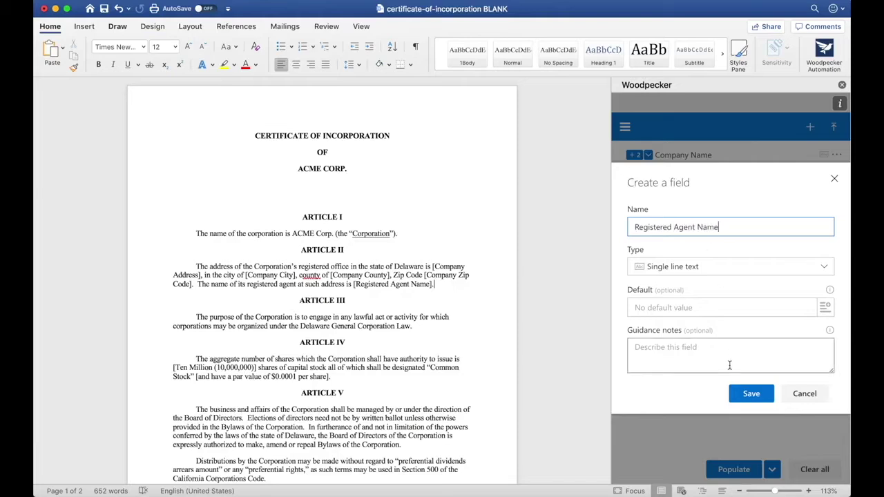
pyautogui.click(751, 394)
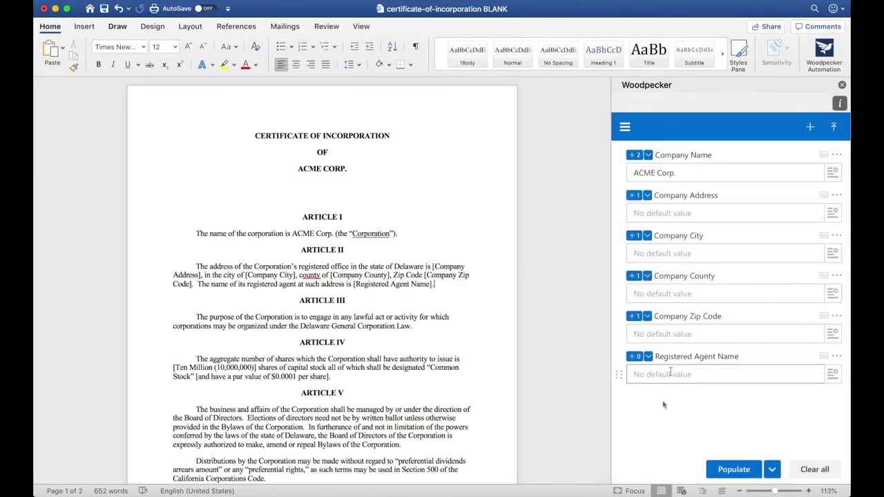
# - Bulk insert the Registered Agent Name field over every occurrence of "[Registered Agent Name]", matching whole words only
pyautogui.click(650, 362)
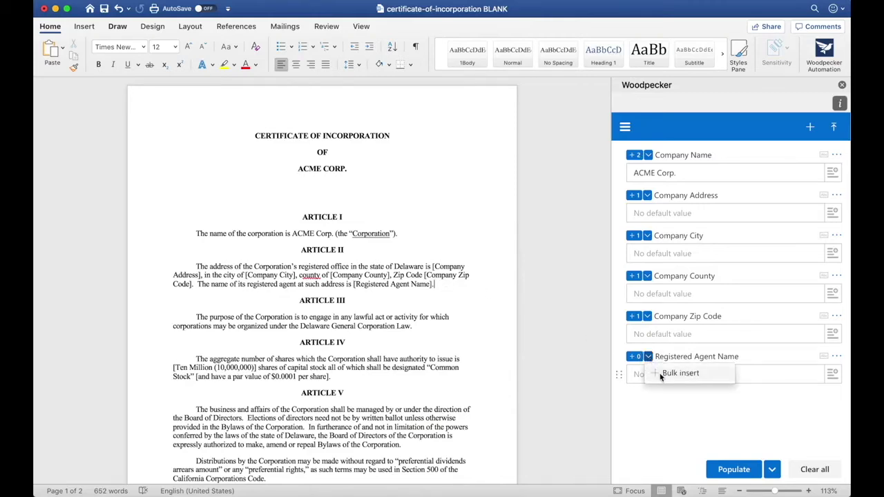
pyautogui.click(660, 374)
pyautogui.write('[R')
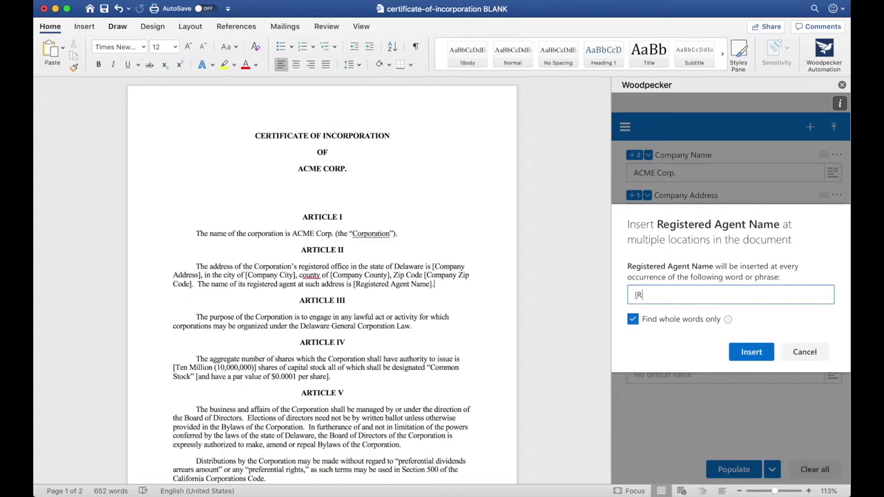
pyautogui.write('esiis')
pyautogui.write('ster')
pyautogui.write('ed Agent Name')
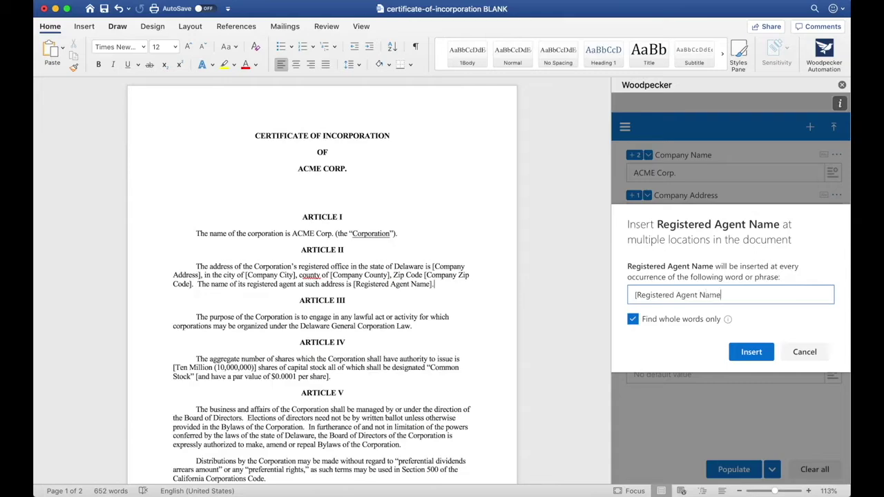
pyautogui.write(']')
pyautogui.click(752, 352)
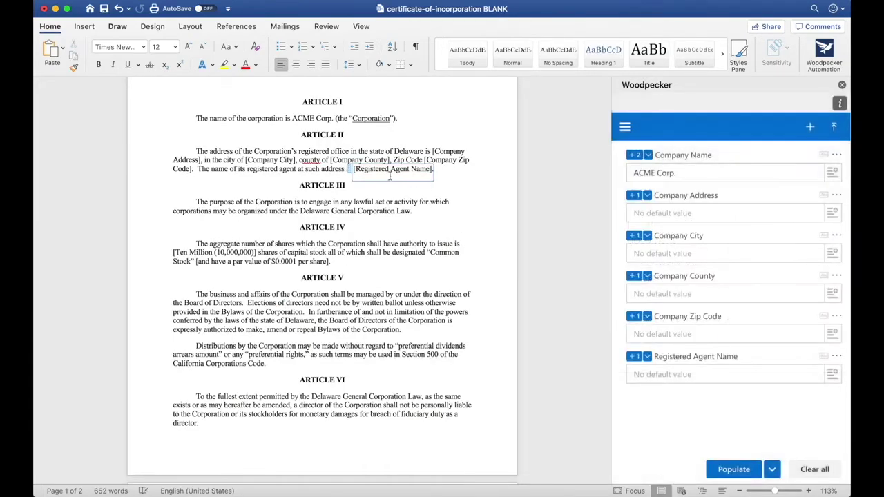
pyautogui.click(453, 178)
pyautogui.press('super+z')
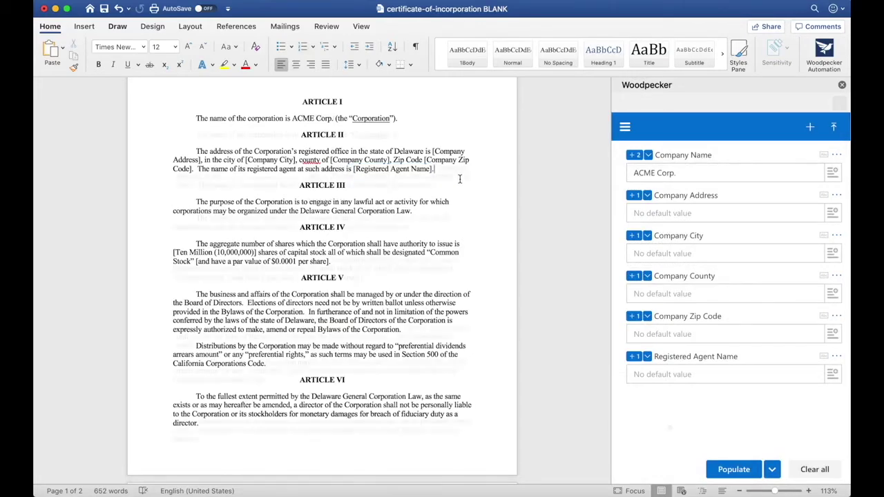
# - Create a Number field named Number of Common Stock Shares and insert it over the matching bracketed placeholder in Article IV
pyautogui.click(811, 127)
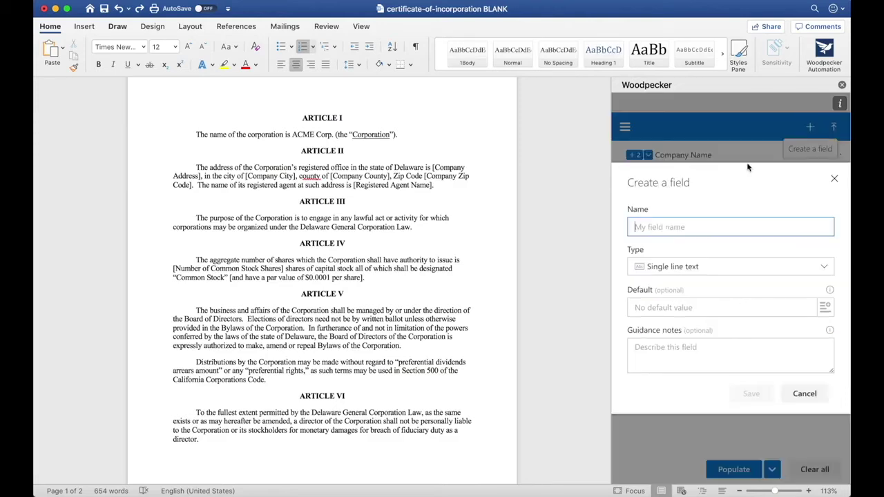
pyautogui.write('Number of Co')
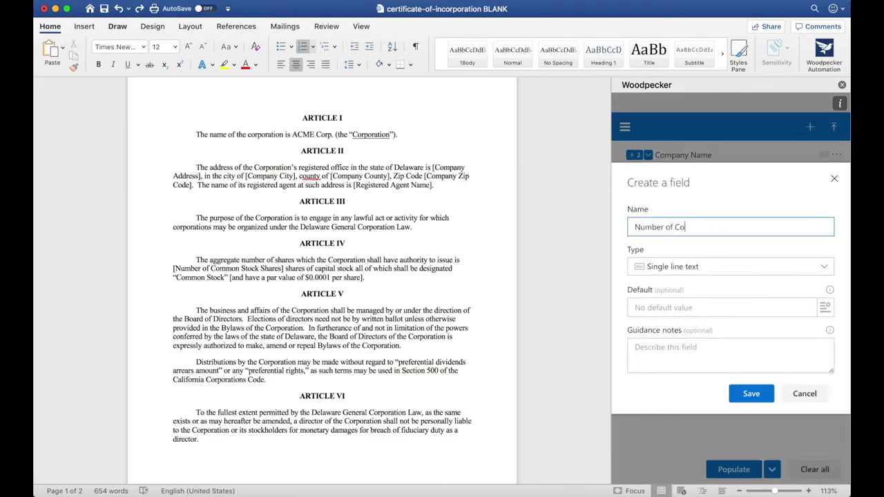
pyautogui.write('mmon Stock Shares')
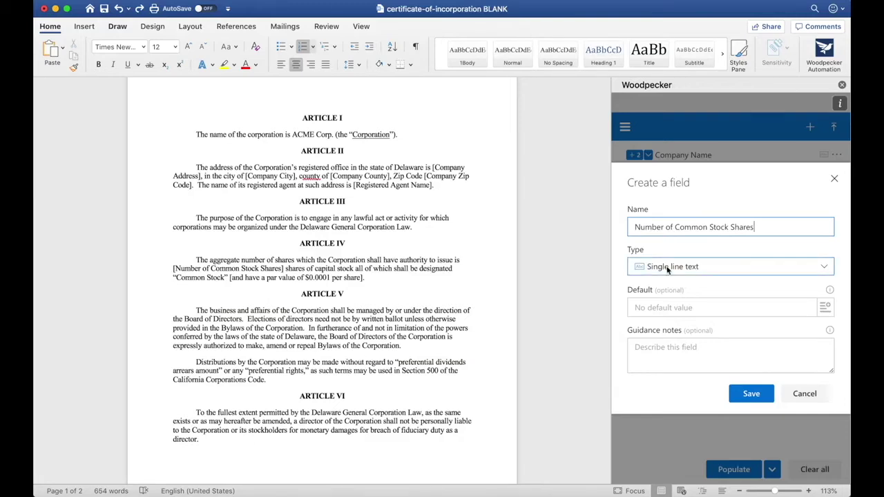
pyautogui.click(667, 268)
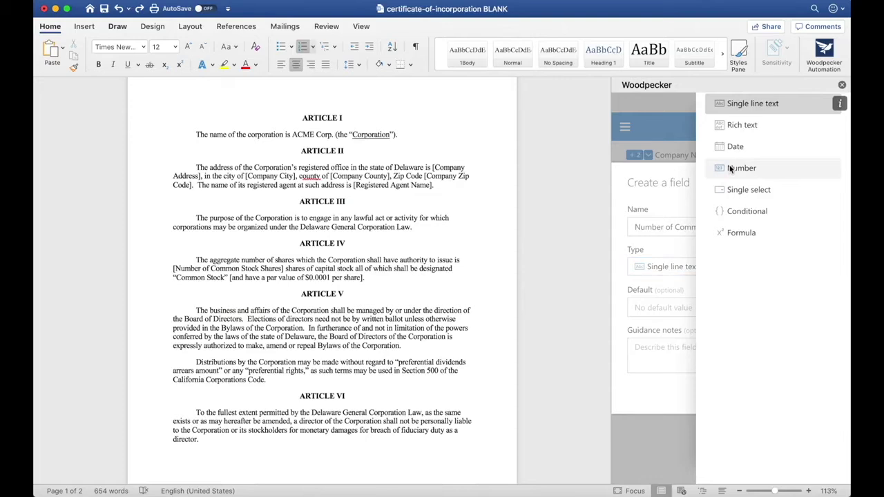
pyautogui.click(731, 169)
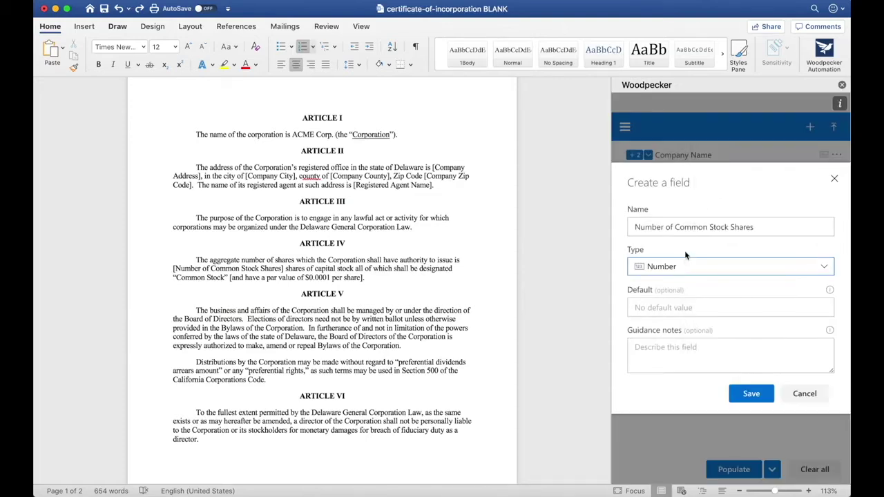
pyautogui.click(751, 393)
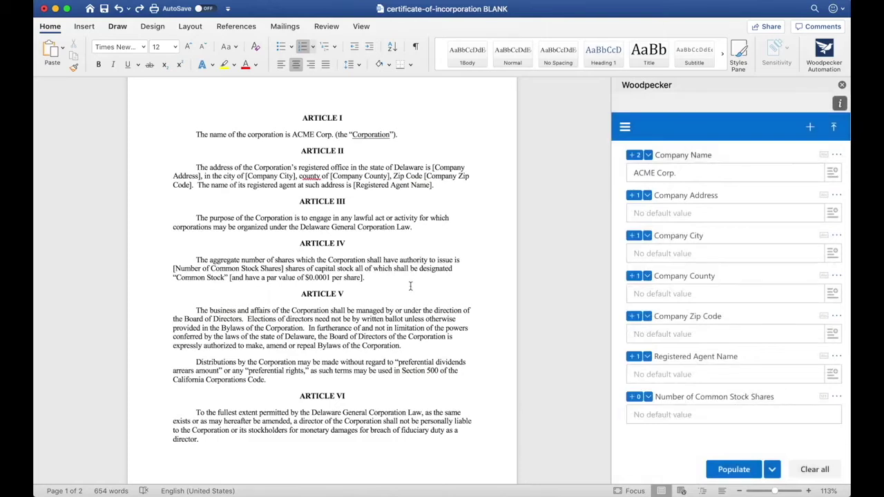
pyautogui.moveTo(172, 269); pyautogui.dragTo(284, 268)
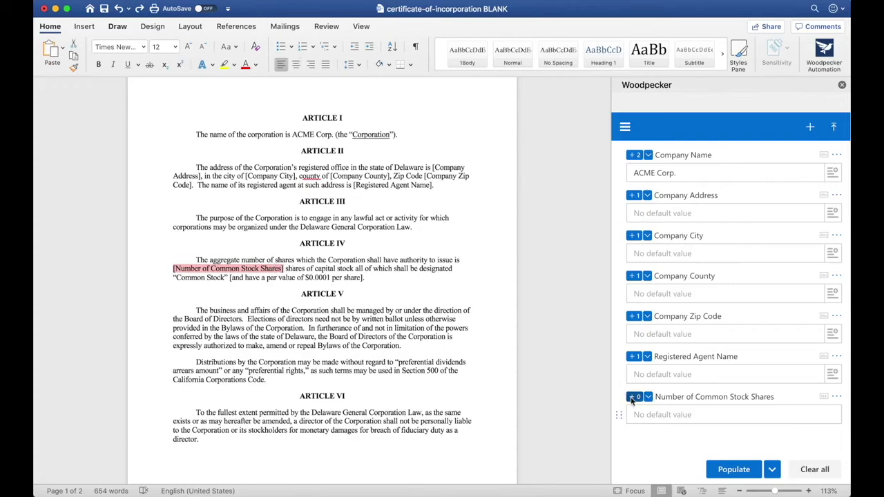
pyautogui.click(634, 396)
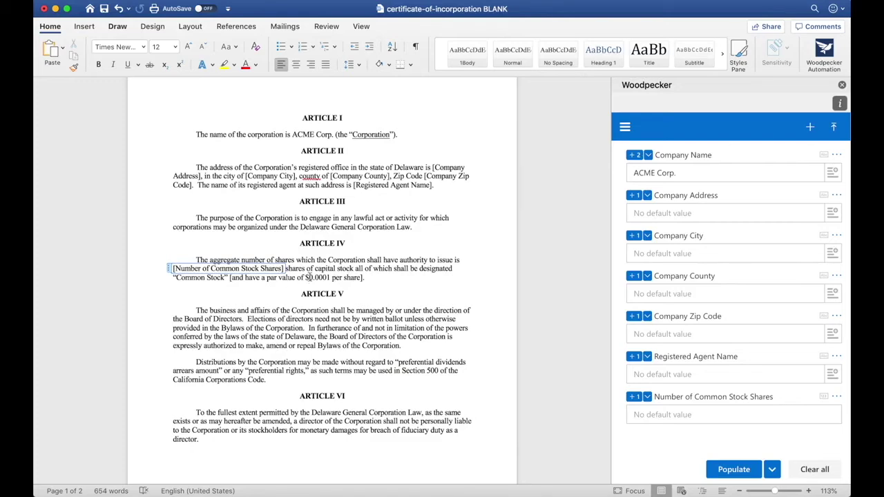
# - Create a Number field named Par Value
pyautogui.click(811, 127)
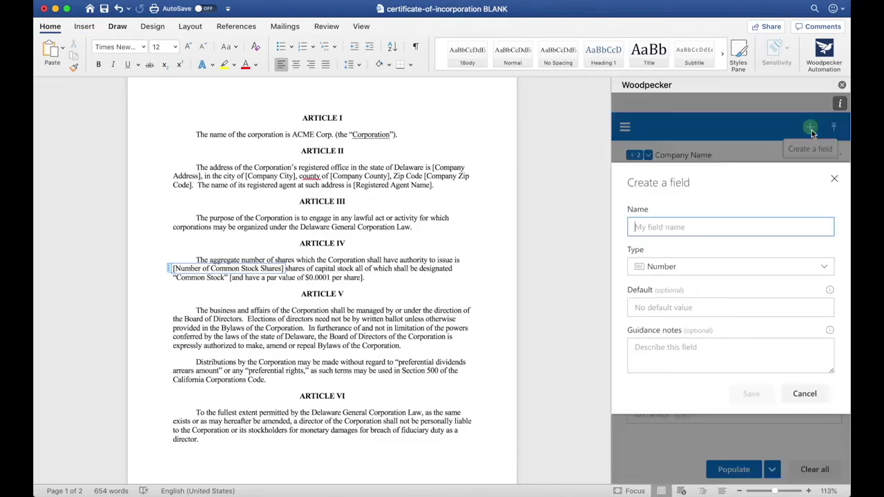
pyautogui.write('Par Value')
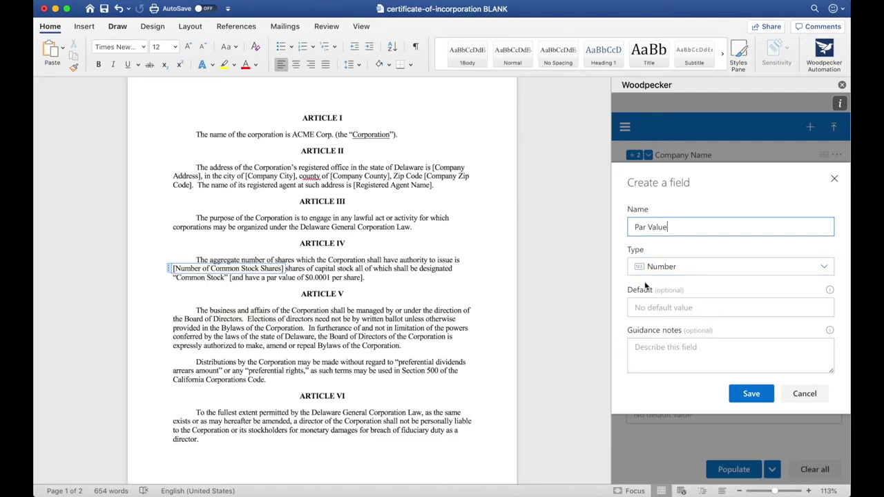
pyautogui.click(740, 394)
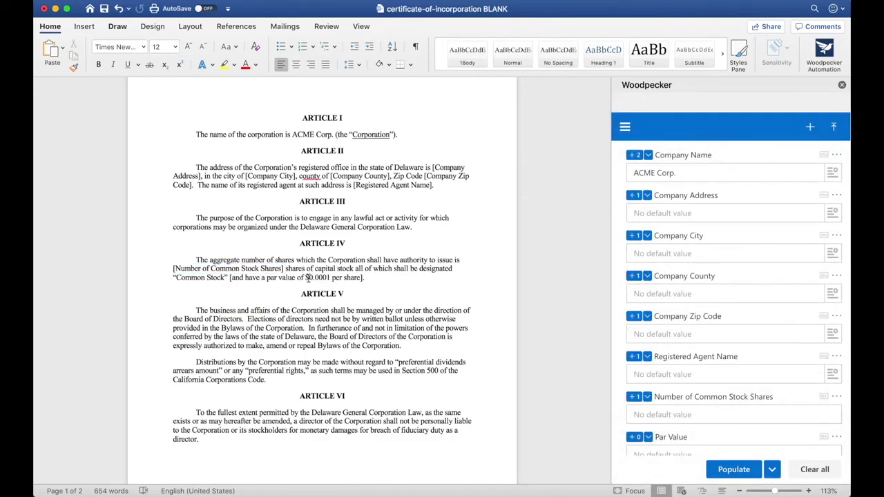
# - Insert the Par Value field over 0.0001 in Article IV and remove the closing bracket after "per share"
pyautogui.moveTo(307, 279); pyautogui.dragTo(322, 282)
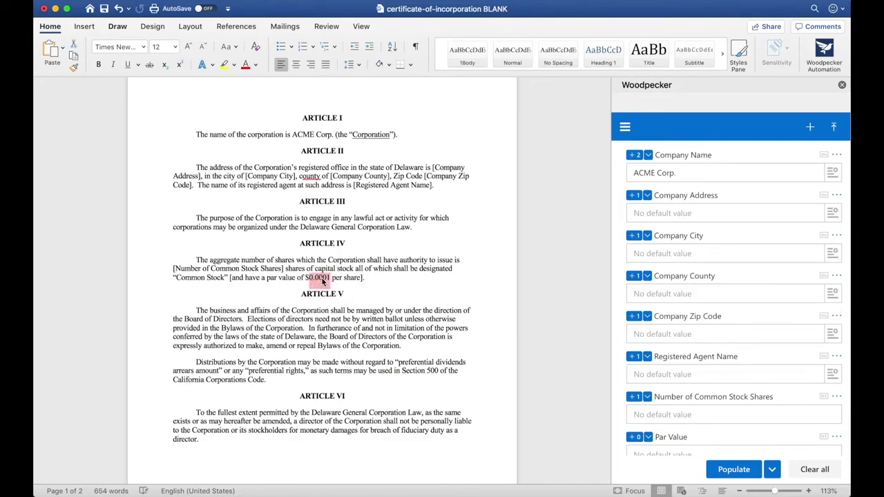
pyautogui.scroll(-2, 636, 409)
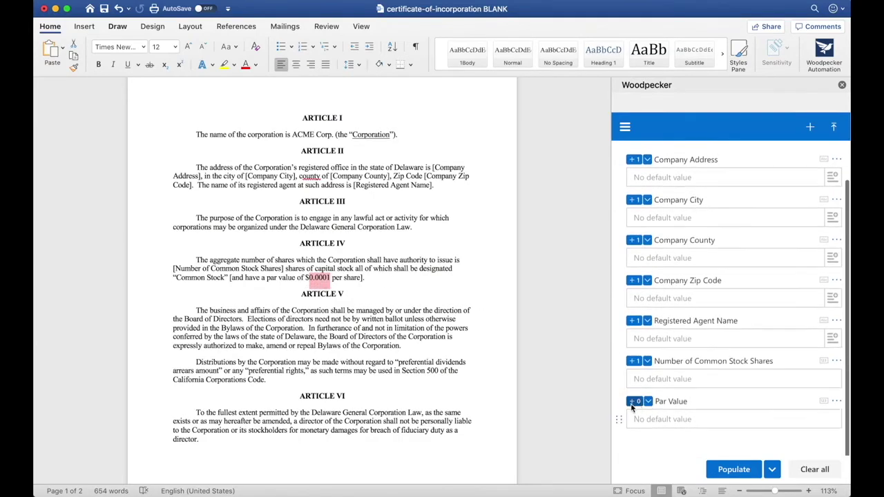
pyautogui.click(634, 402)
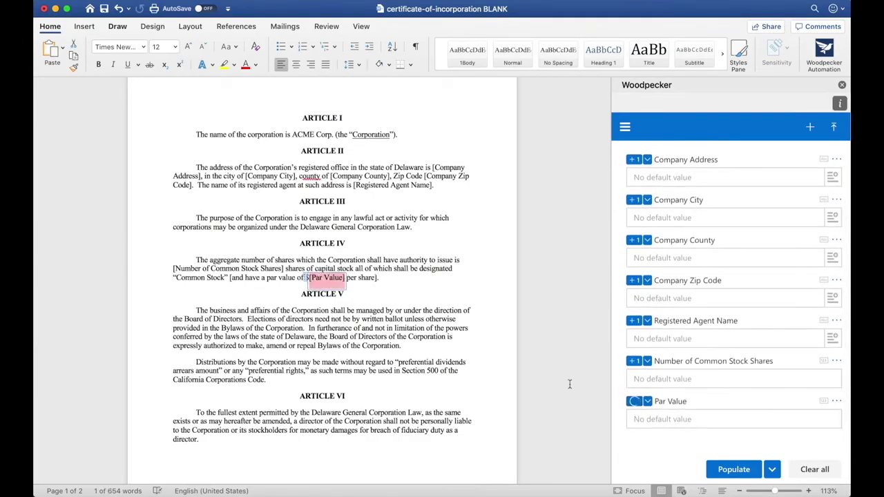
pyautogui.click(377, 279)
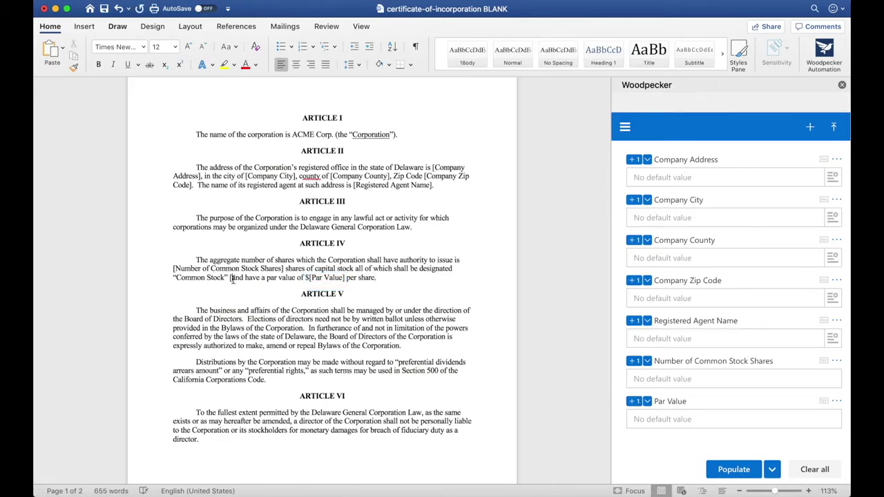
# - Create a single line text field named Incorporator Name for the placeholders in Article VIII
pyautogui.scroll(-5, 496, 310)
pyautogui.scroll(-15, 496, 311)
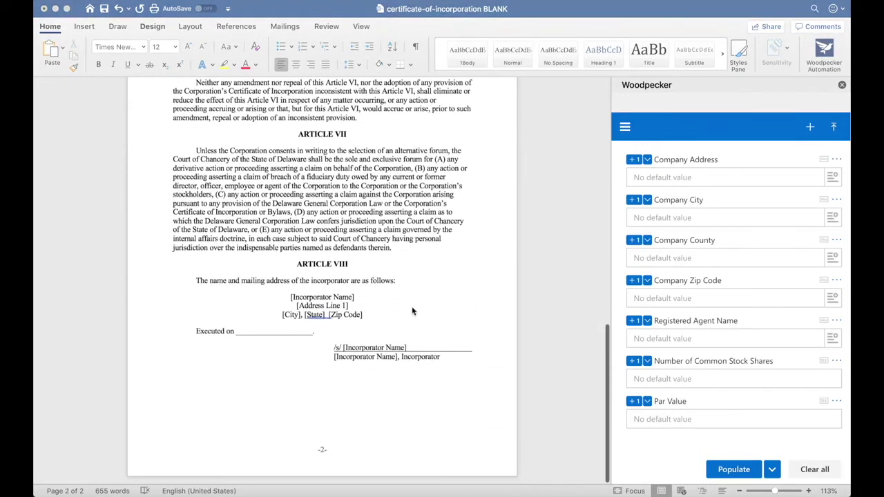
pyautogui.scroll(-1, 404, 304)
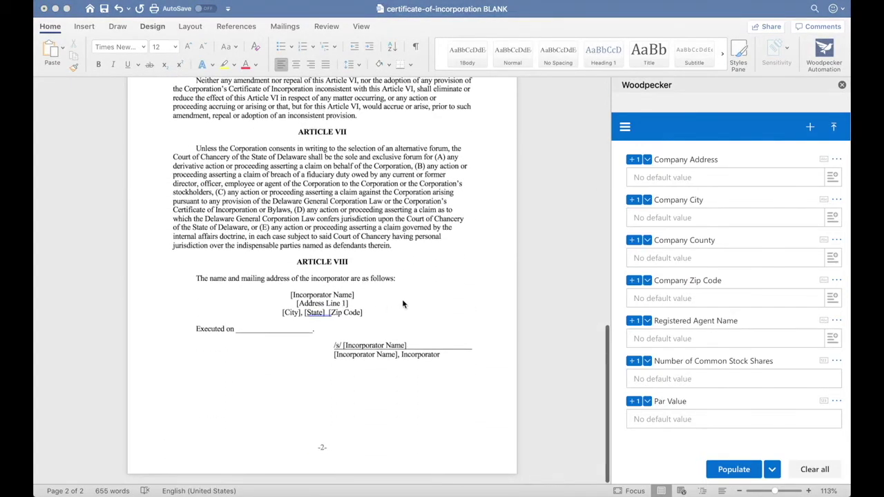
pyautogui.click(811, 128)
pyautogui.write('Inc')
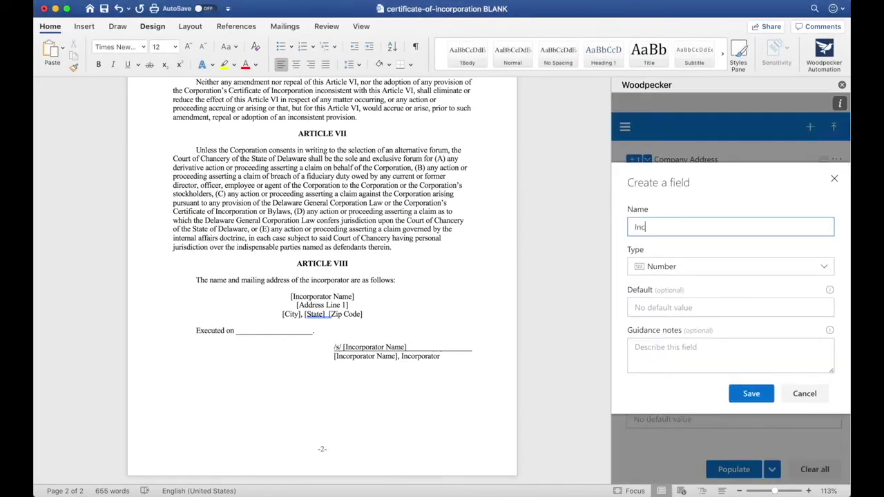
pyautogui.write('orporator Name')
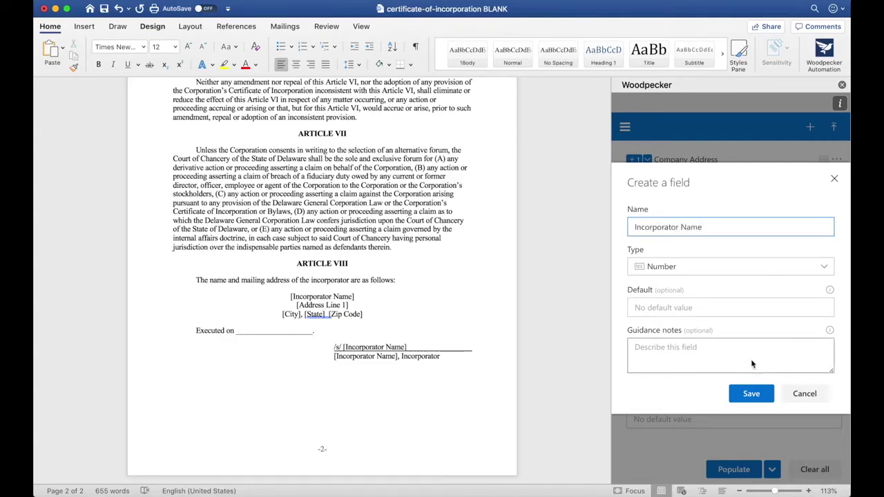
pyautogui.click(734, 266)
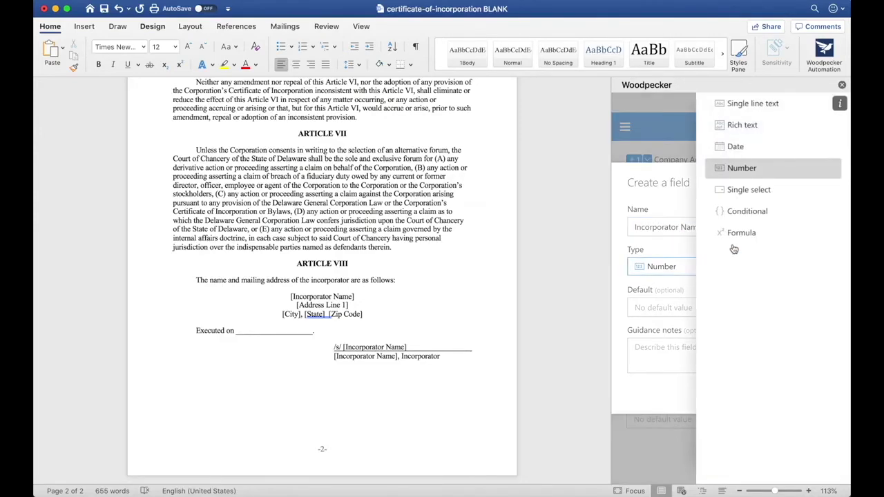
pyautogui.click(742, 104)
pyautogui.click(744, 394)
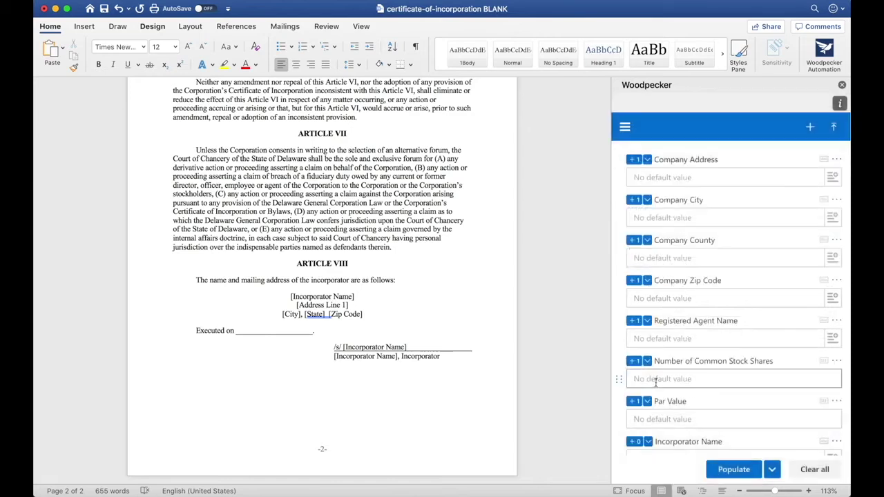
# - Insert the Incorporator Name field over the first "[Incorporator Name]" placeholder in Article VIII's mailing address block
pyautogui.scroll(-2, 656, 382)
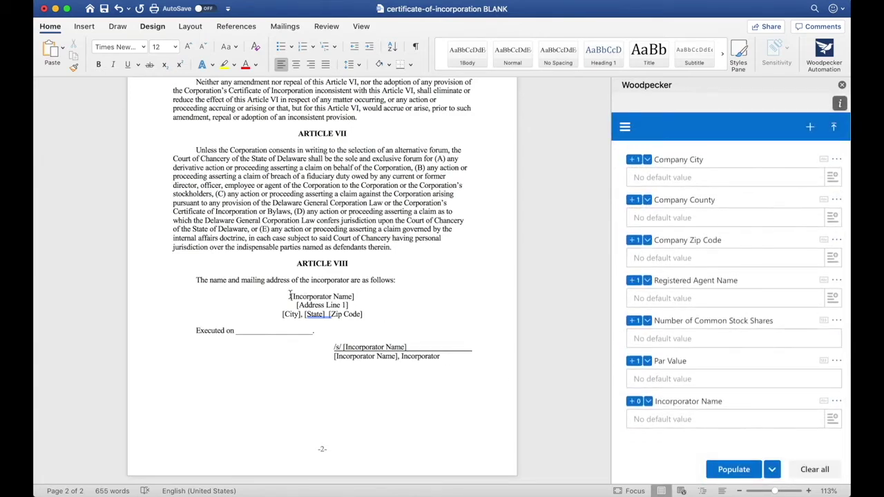
pyautogui.moveTo(290, 296); pyautogui.dragTo(354, 297)
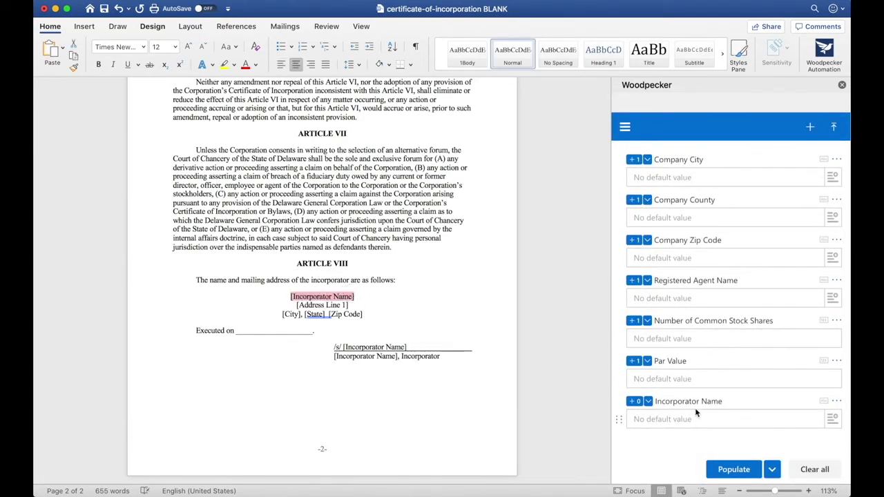
pyautogui.click(634, 402)
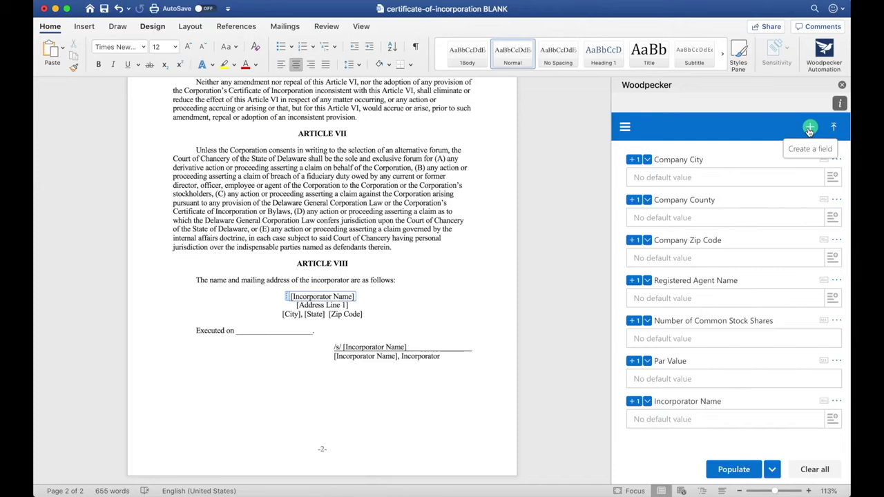
# - Create a single line text field named Incorporator Address
pyautogui.click(811, 128)
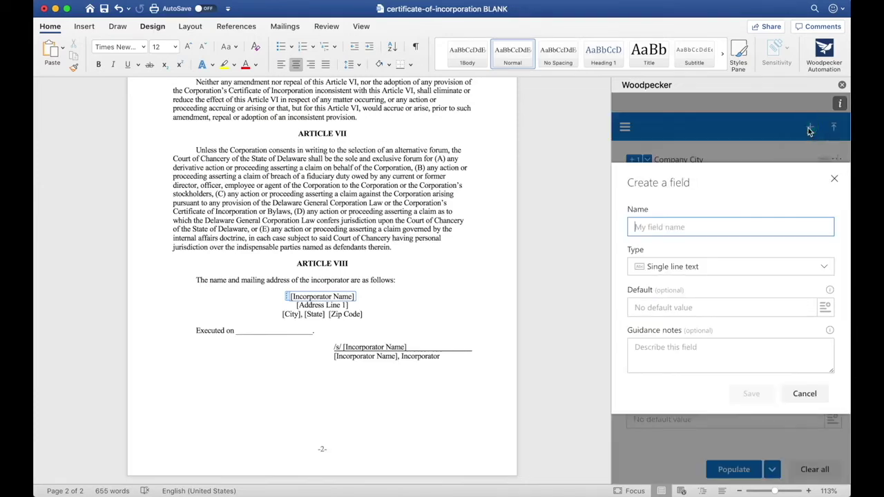
pyautogui.write('Inc')
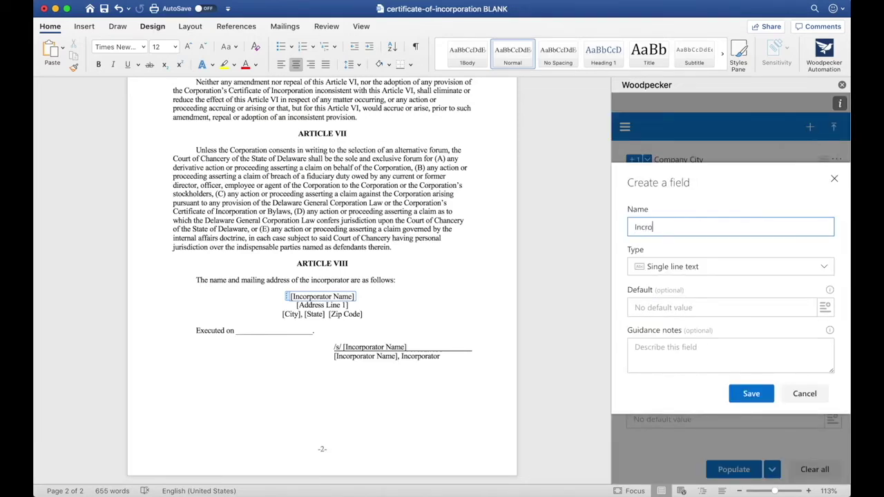
pyautogui.write('orporator Address')
pyautogui.click(752, 394)
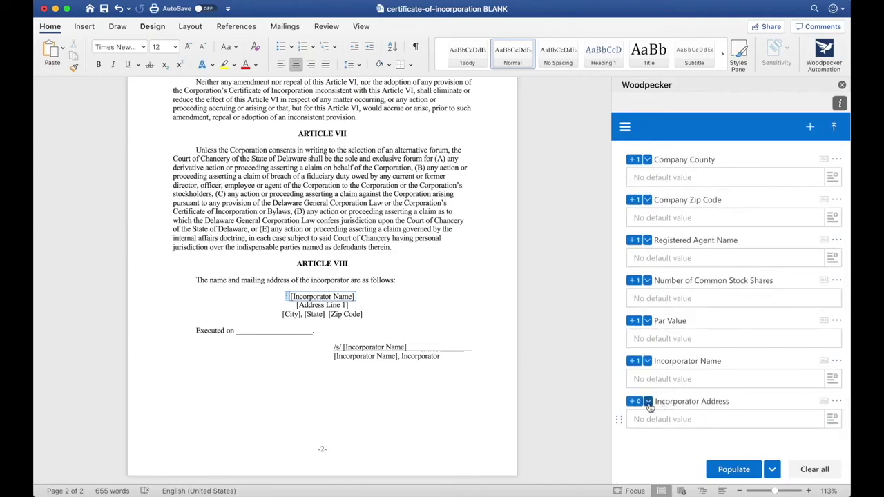
# - Bulk insert the Incorporator Address field over every occurrence of "[Address Line 1]", matching whole words only
pyautogui.click(649, 405)
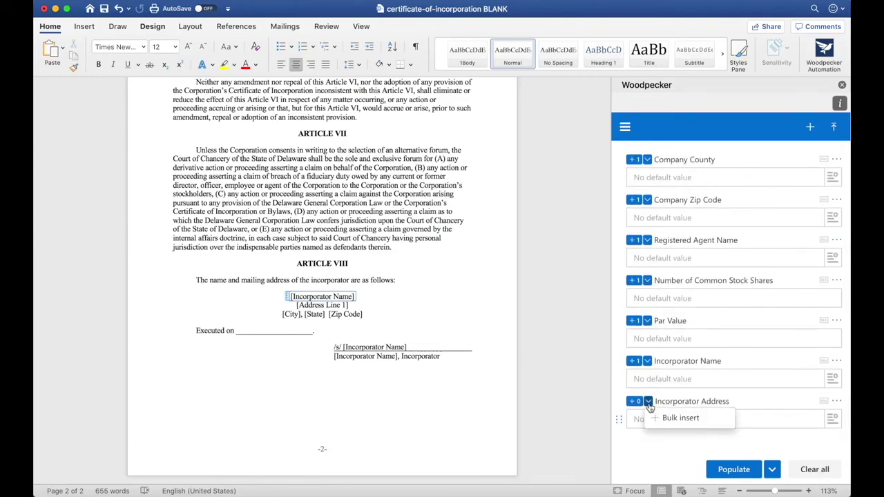
pyautogui.click(674, 418)
pyautogui.write('[')
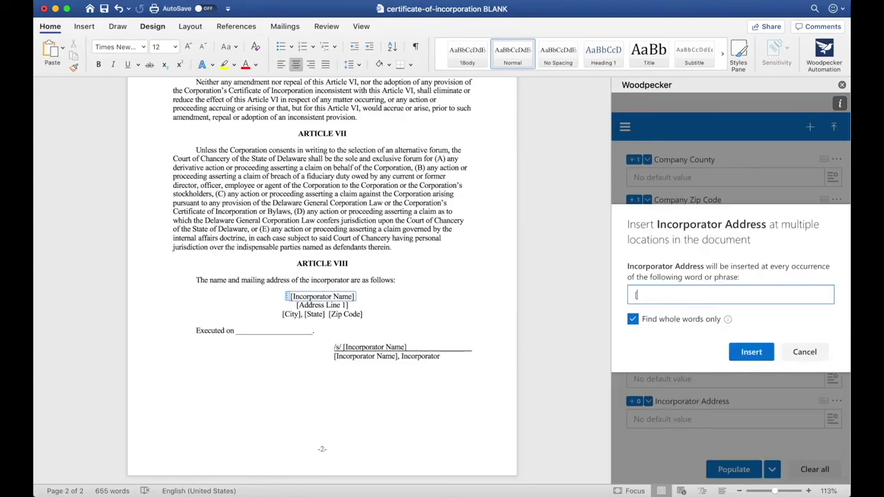
pyautogui.write('Address Line 1]')
pyautogui.click(751, 352)
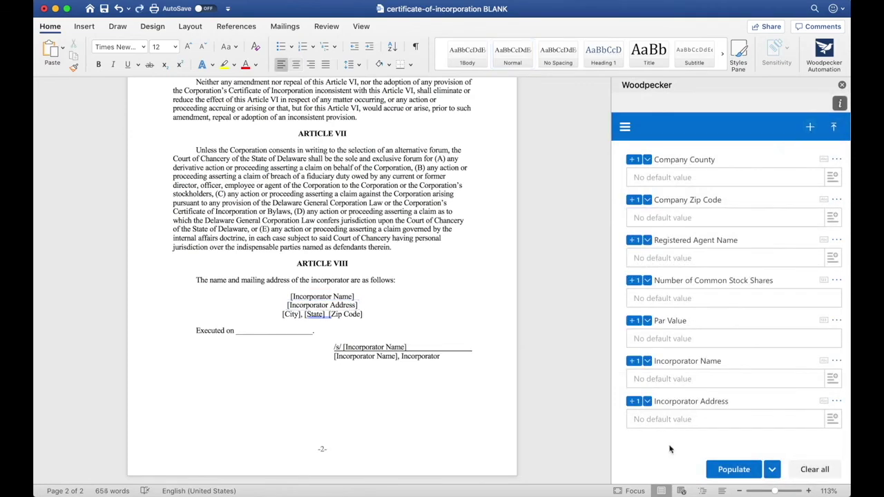
# - Create a single line text field named City
pyautogui.click(811, 128)
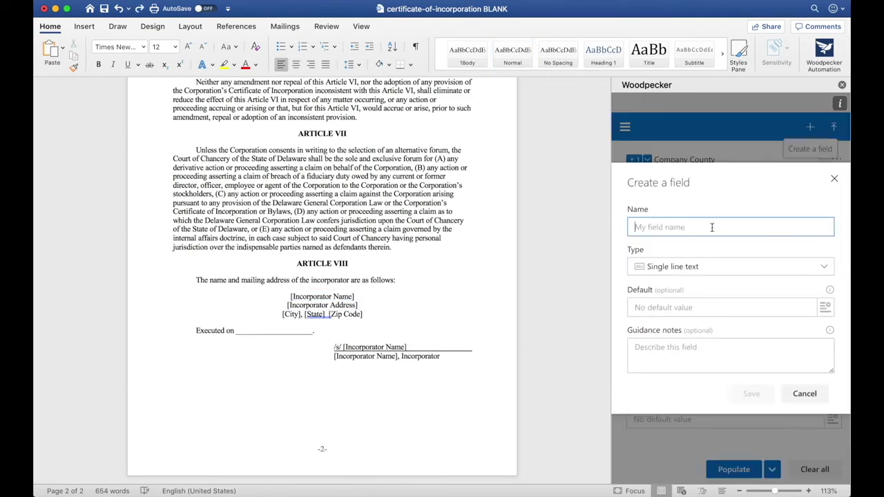
pyautogui.write('City')
pyautogui.click(752, 394)
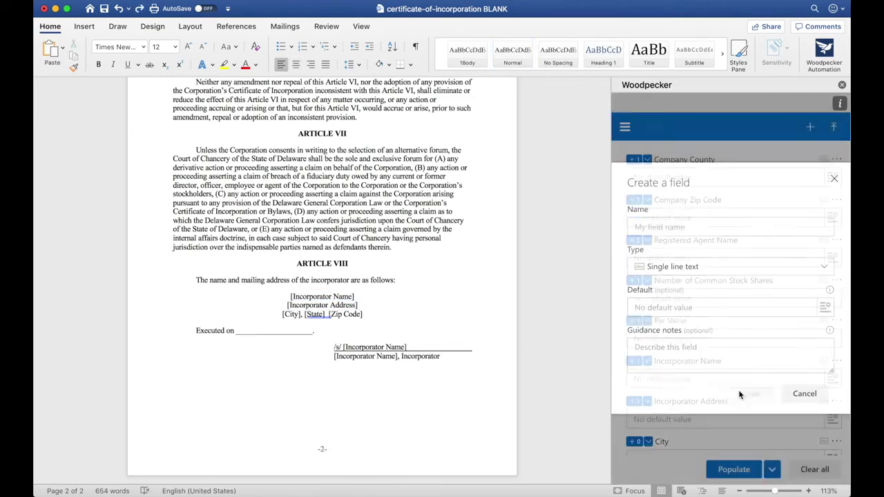
# - Bulk insert the City field over every occurrence of "[City]", matching whole words only
pyautogui.click(648, 401)
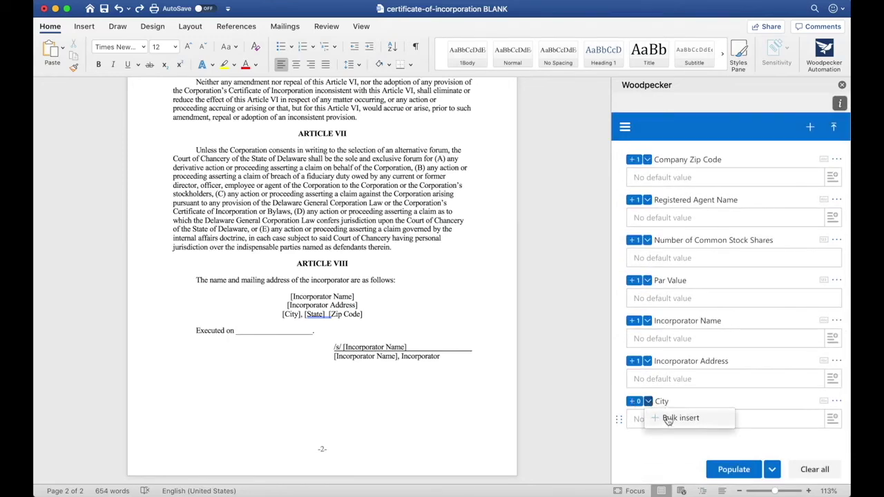
pyautogui.click(668, 419)
pyautogui.write('[Ci')
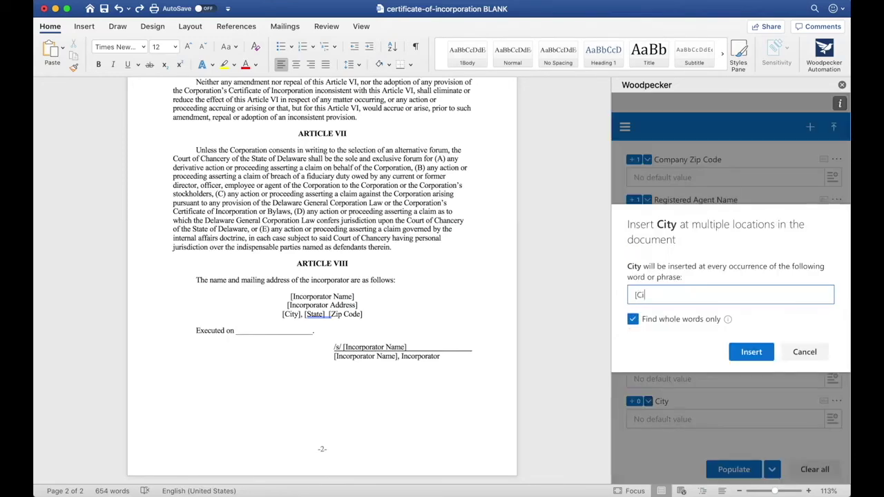
pyautogui.write('ty]')
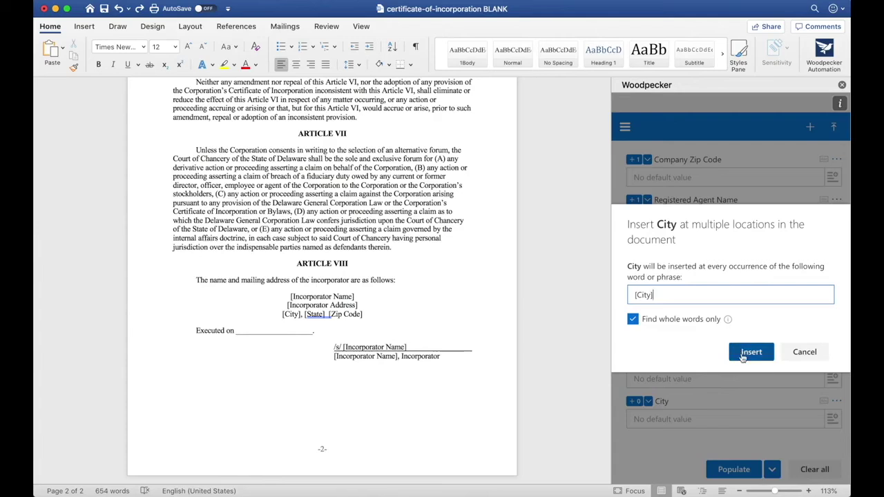
pyautogui.click(751, 353)
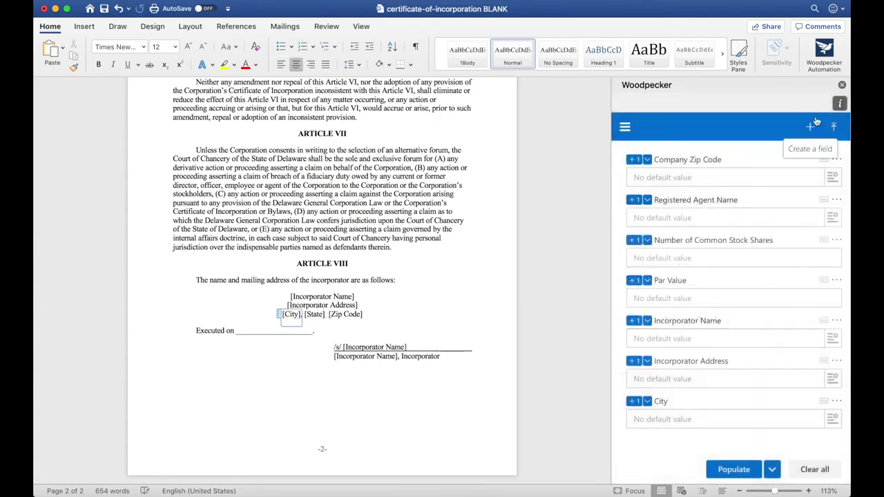
# - Create a single line text field named State
pyautogui.click(811, 128)
pyautogui.write('State')
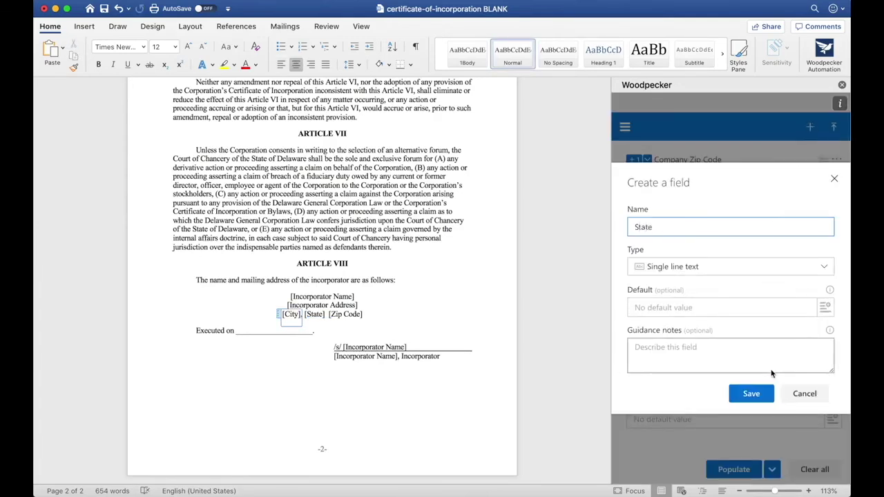
pyautogui.click(751, 394)
# - Bulk insert the State field over every occurrence of "[State]", matching whole words only
pyautogui.click(648, 401)
pyautogui.click(668, 418)
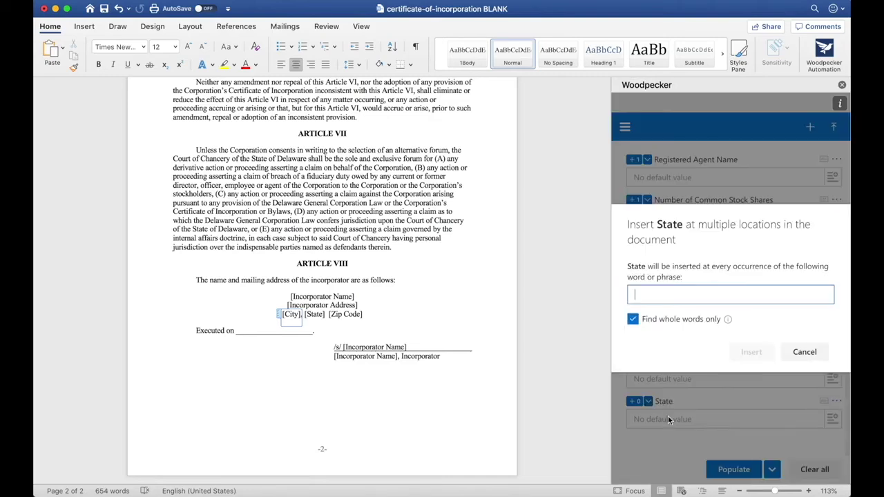
pyautogui.write('[State')
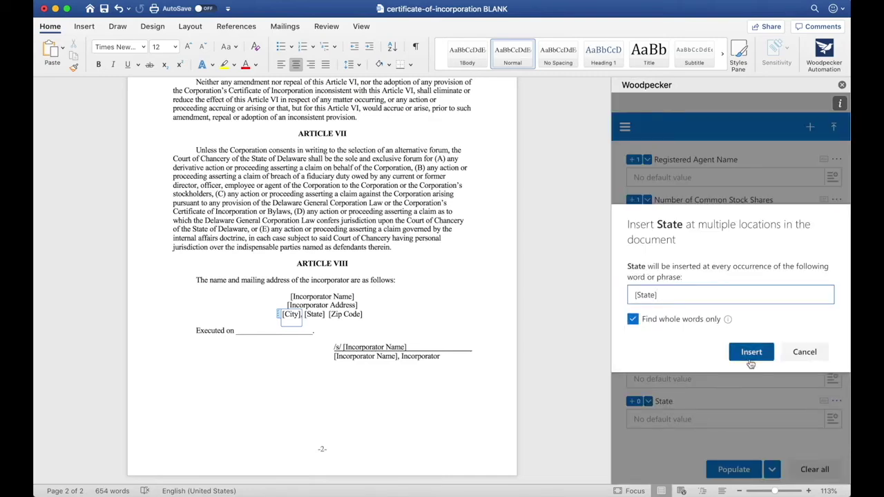
pyautogui.click(751, 354)
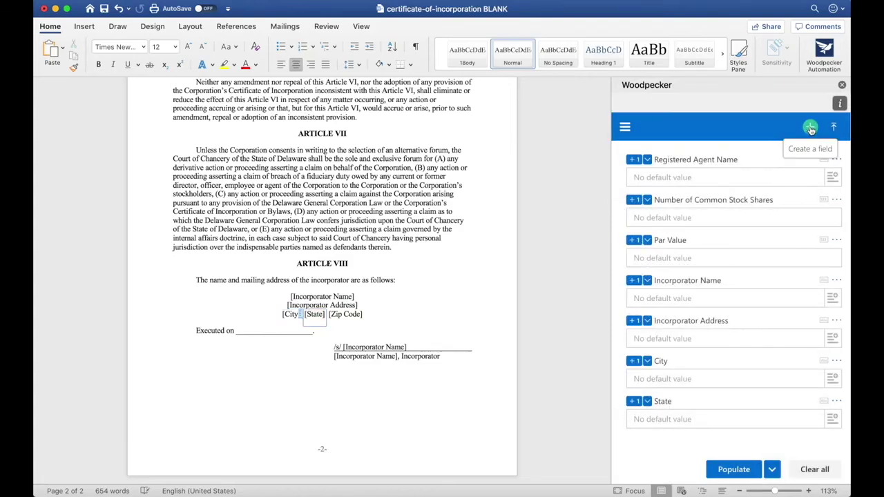
# - Create a single line text field named Zip Code
pyautogui.click(811, 129)
pyautogui.write('Zai')
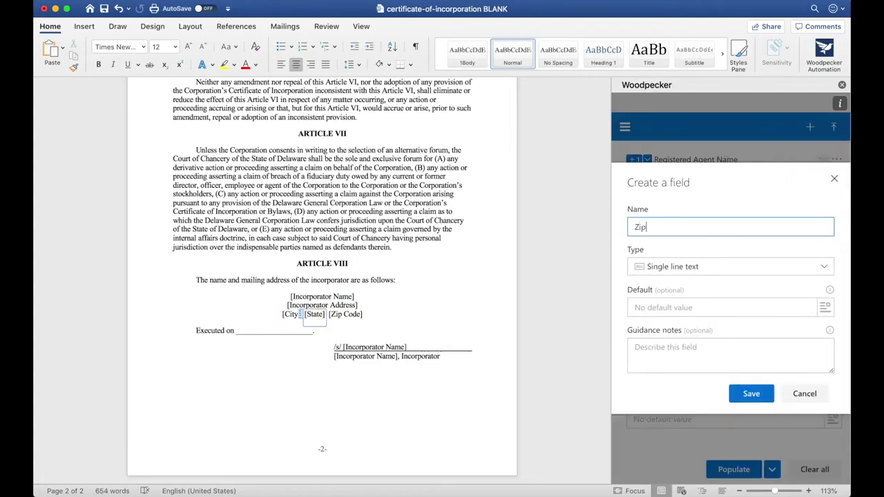
pyautogui.write(' Code')
pyautogui.click(751, 393)
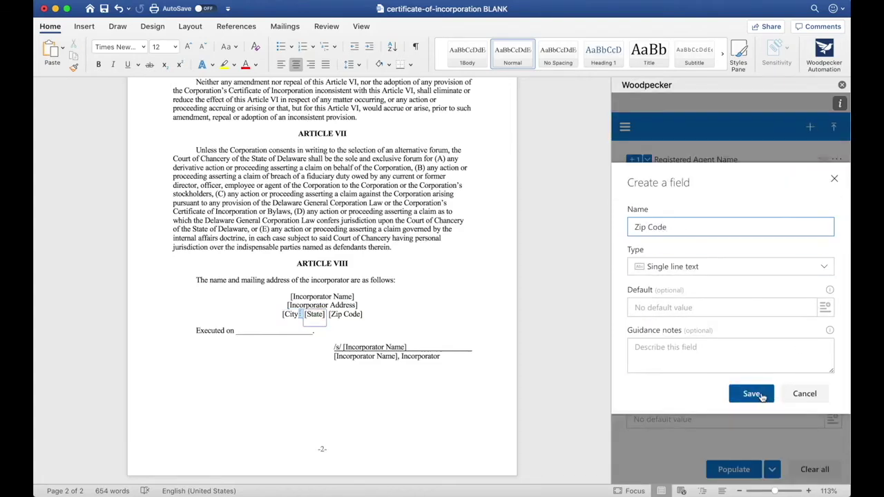
# - Bulk insert the Zip Code field over every occurrence of "[Zip Code]", matching whole words only
pyautogui.click(647, 405)
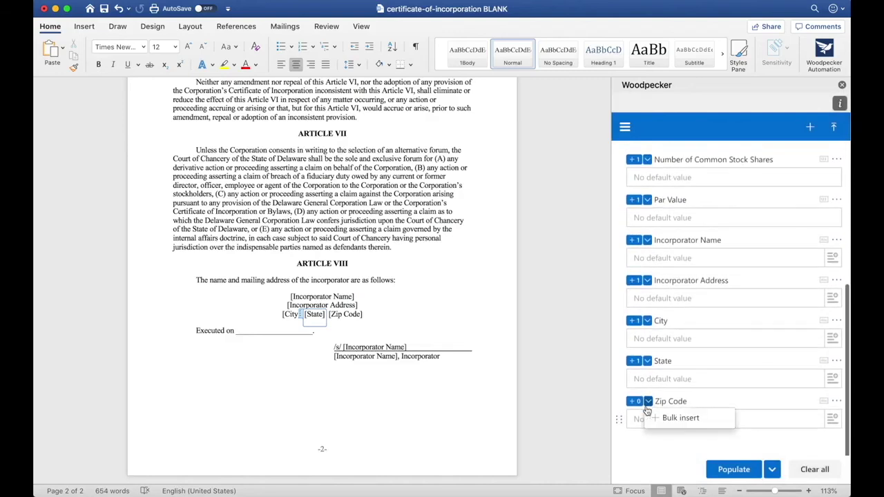
pyautogui.click(680, 418)
pyautogui.write('[Zip ')
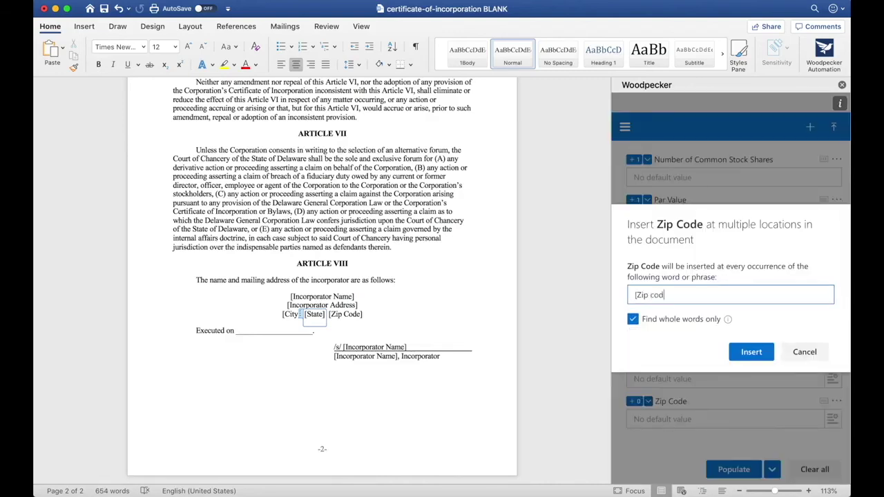
pyautogui.write('cod')
pyautogui.press('BackSpace')
pyautogui.press('BackSpace')
pyautogui.press('BackSpace')
pyautogui.write('Code]')
pyautogui.click(751, 352)
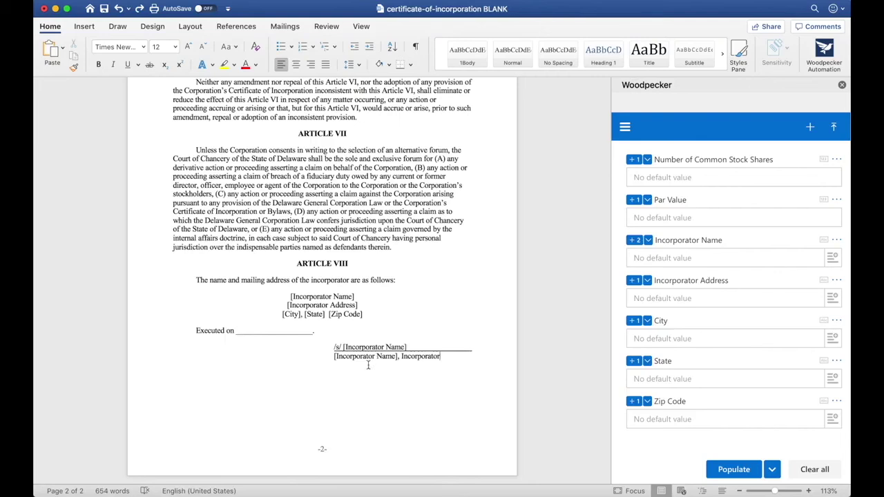
# - Insert the Incorporator Name field over both "[Incorporator Name]" placeholders in the signature block, after "/s/" and before ", Incorporator"
pyautogui.moveTo(343, 347); pyautogui.dragTo(408, 348)
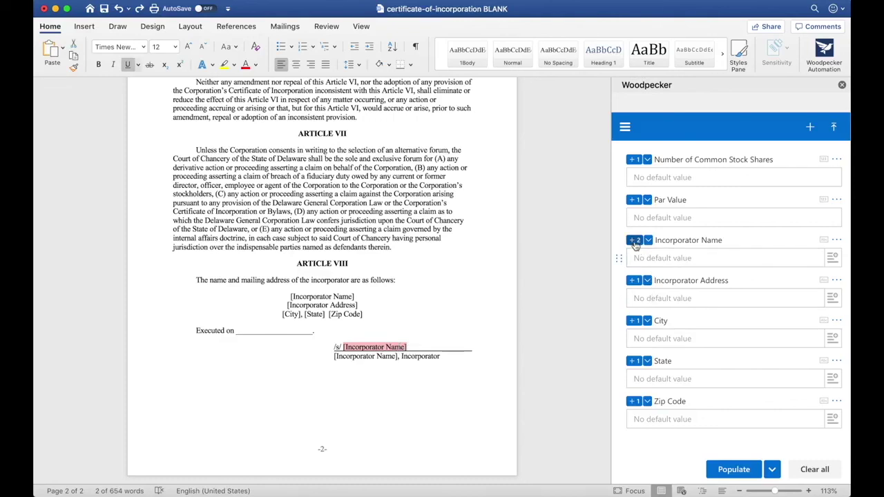
pyautogui.click(635, 243)
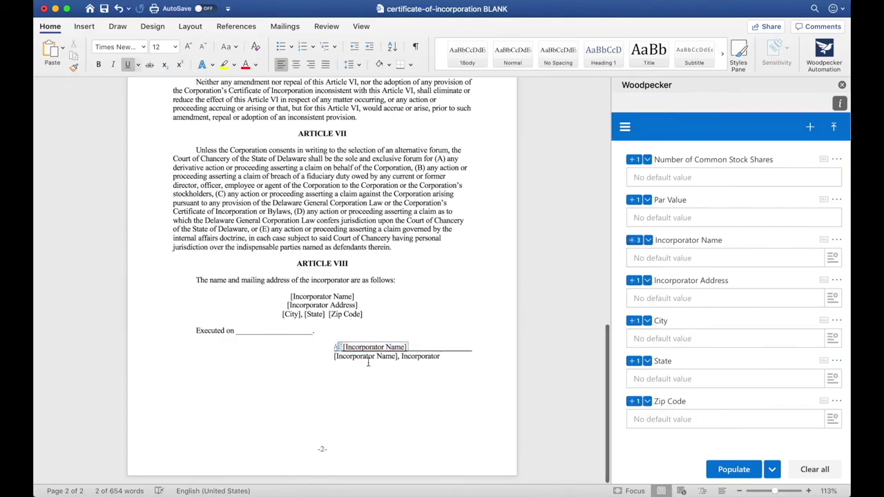
pyautogui.moveTo(335, 356); pyautogui.dragTo(398, 357)
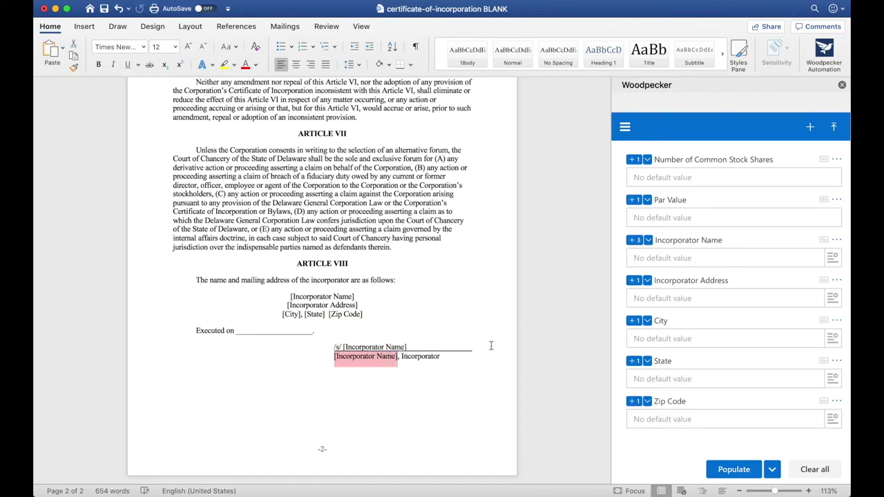
pyautogui.click(635, 240)
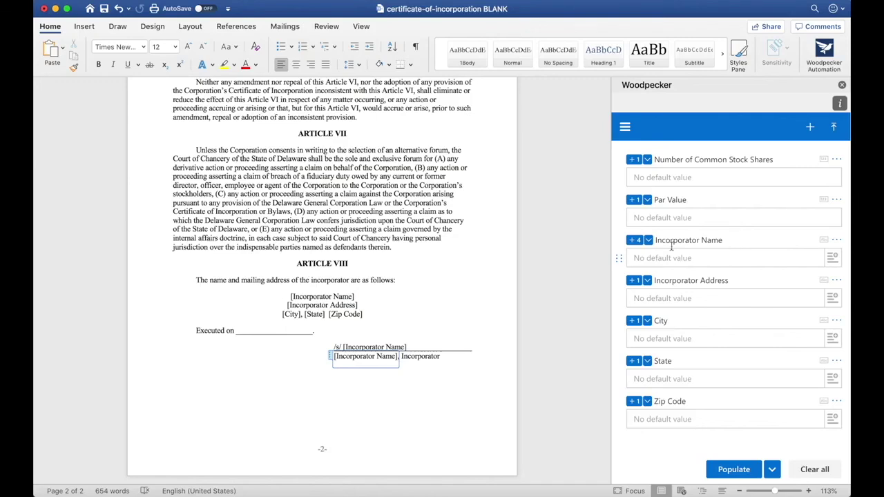
# - Save the certificate as a Word Document (.docx) in the Demo folder, replacing the word BLANK in its file name
pyautogui.scroll(15, 452, 309)
pyautogui.scroll(-1, 451, 309)
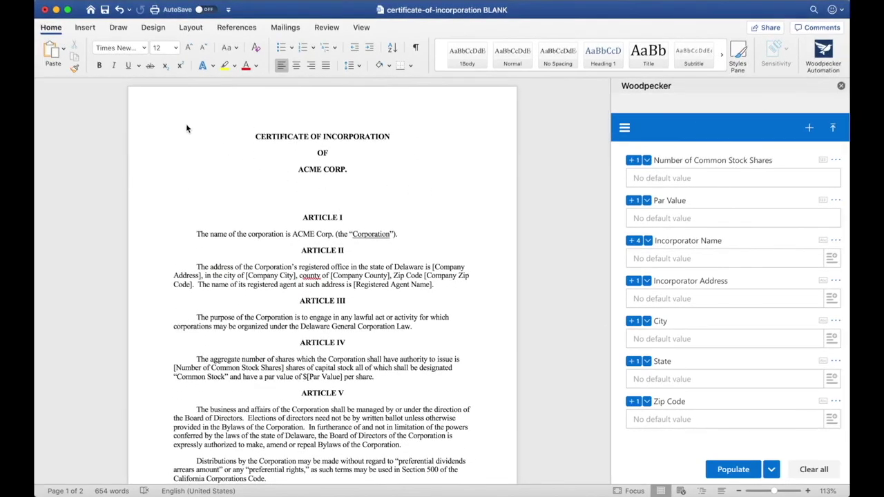
pyautogui.click(103, 1)
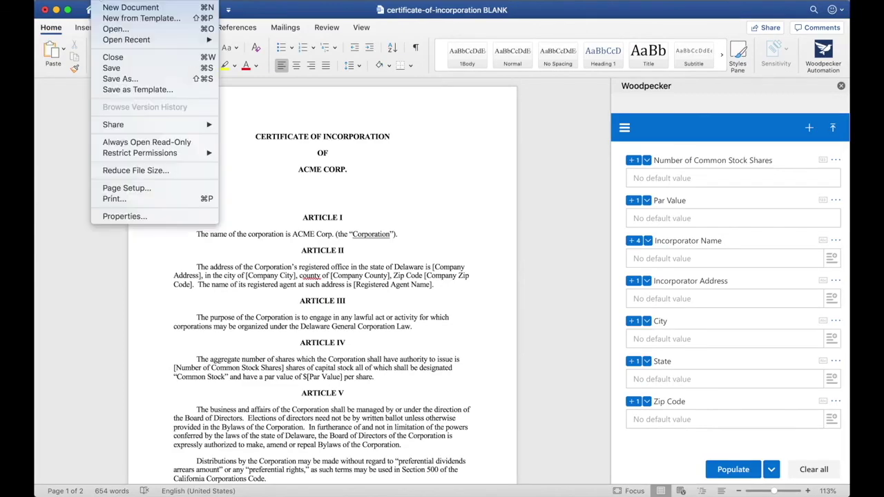
pyautogui.click(119, 68)
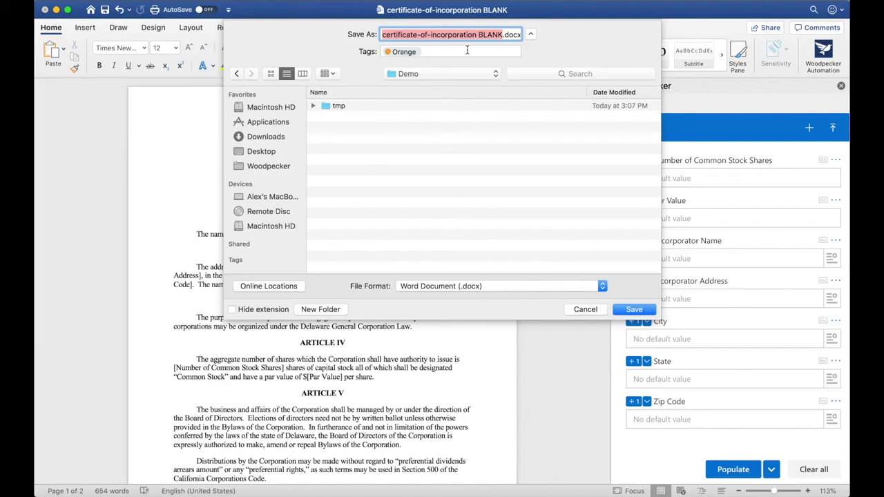
pyautogui.doubleClick(486, 34)
pyautogui.write('template')
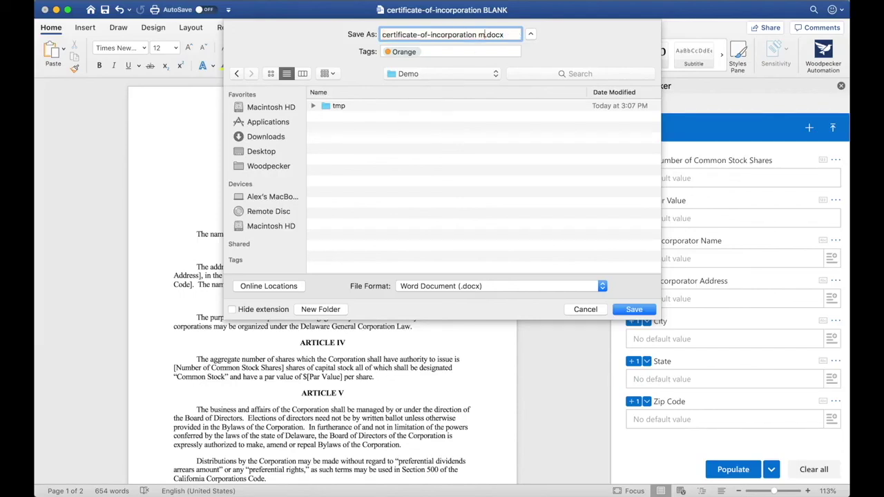
pyautogui.press('Return')
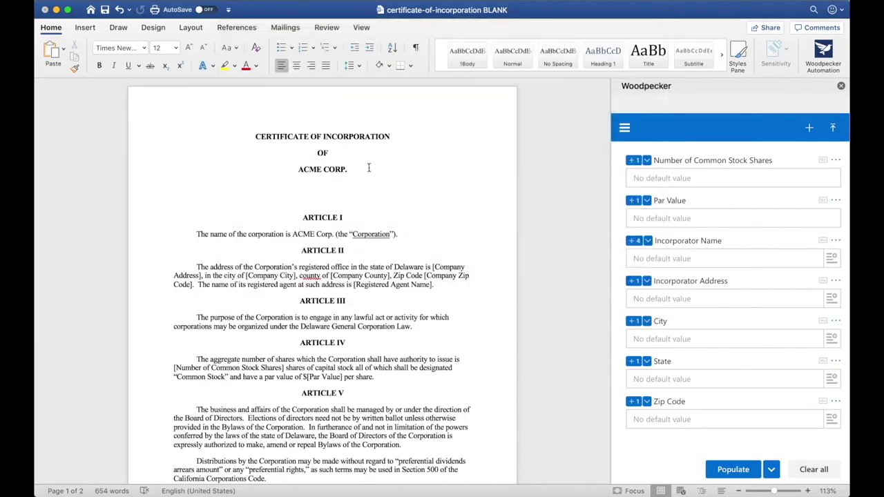